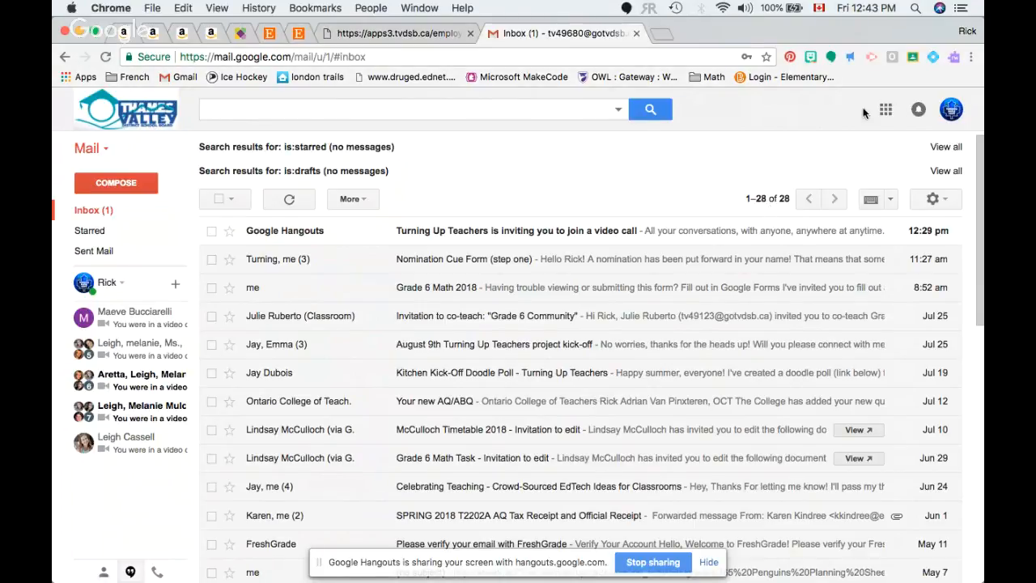
Open Google Drive from the Gmail apps grid in a new tab
left_click(888, 111)
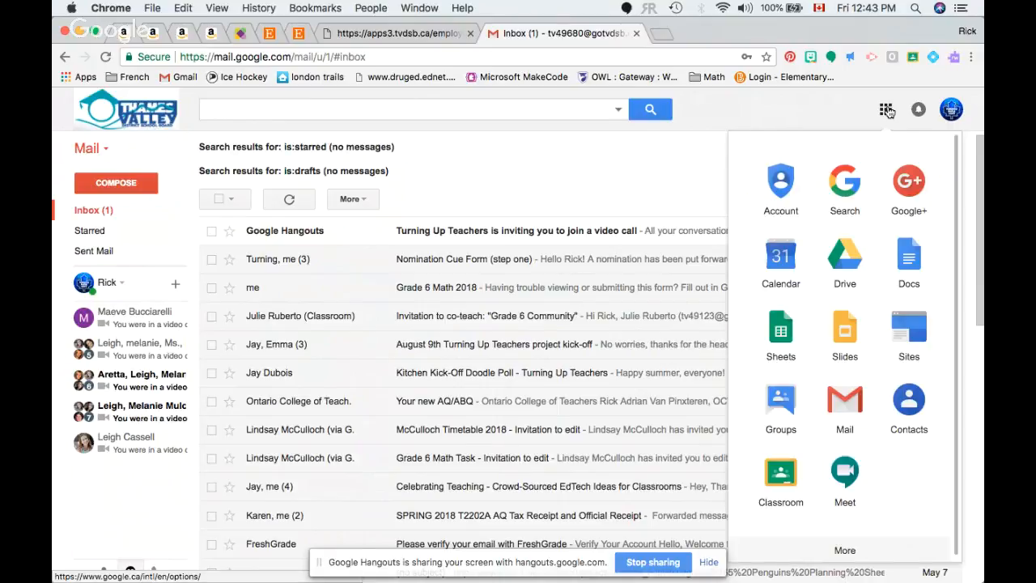
left_click(853, 259)
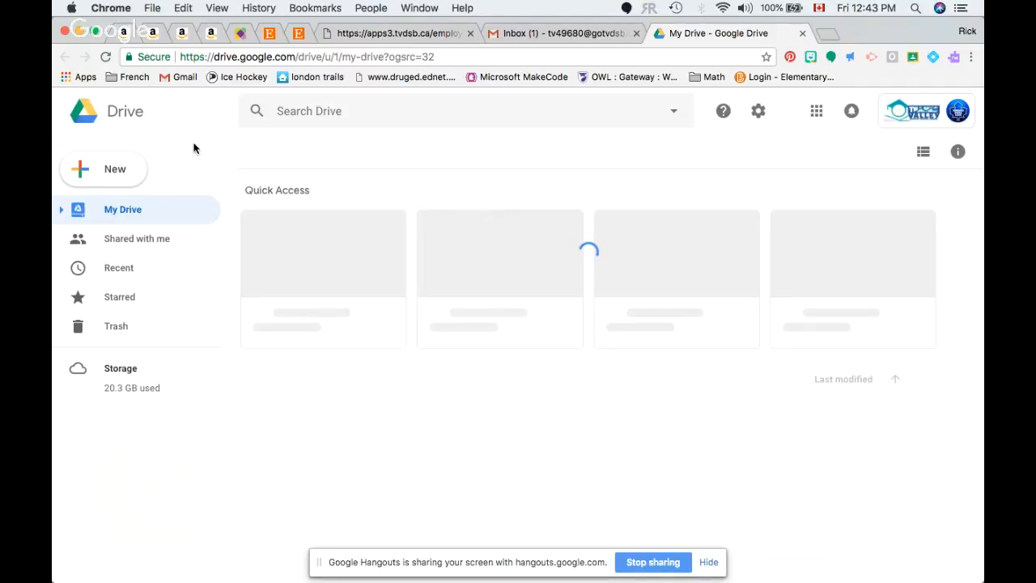
Create a new Drive folder named 'Grade 6 Learning Skills'
left_click(118, 174)
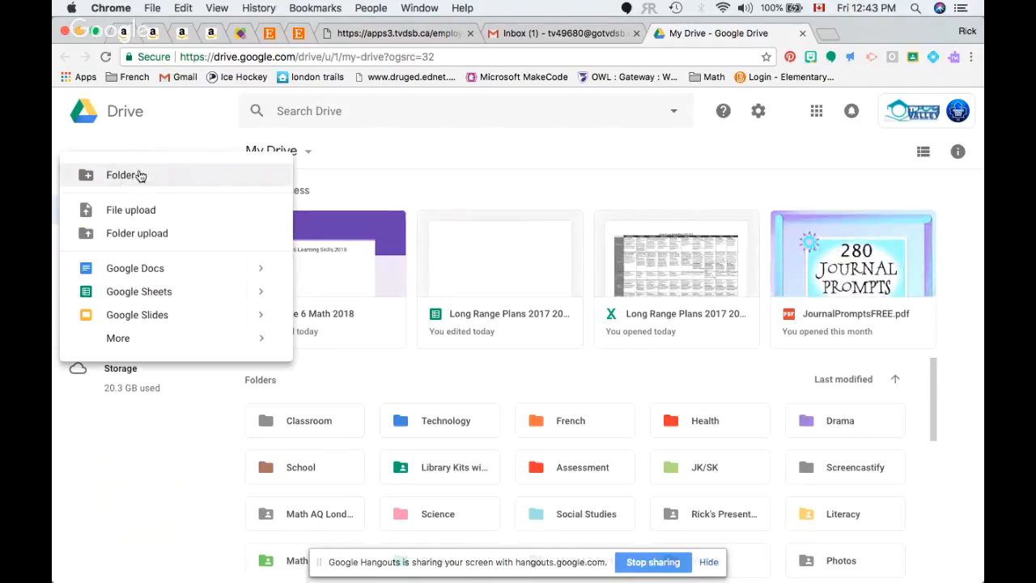
left_click(141, 176)
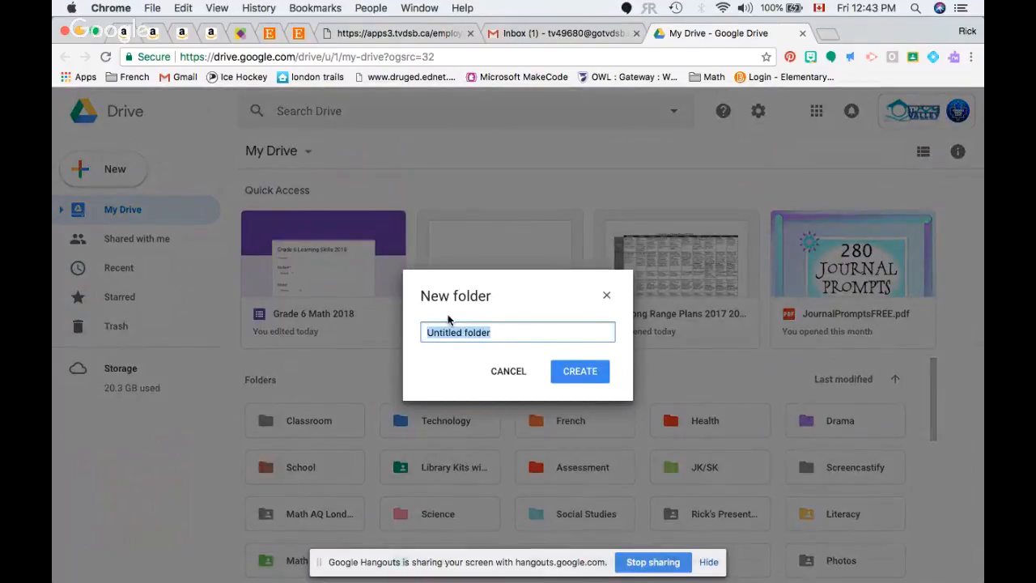
type("Grade 6 Learning Skills")
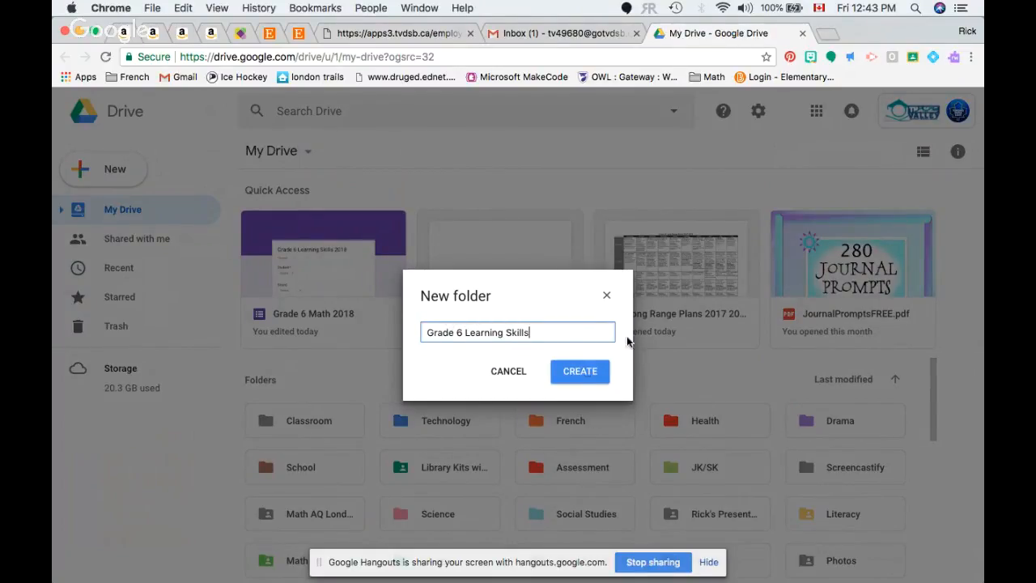
left_click(590, 376)
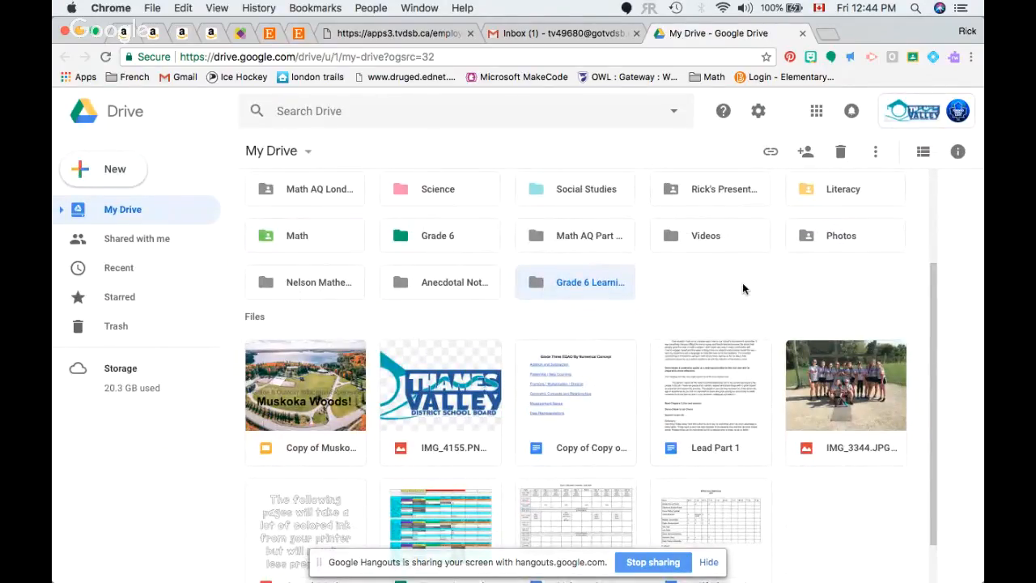
Inside the Grade 6 Learning Skills folder, create a new blank Google Form
double_click(581, 281)
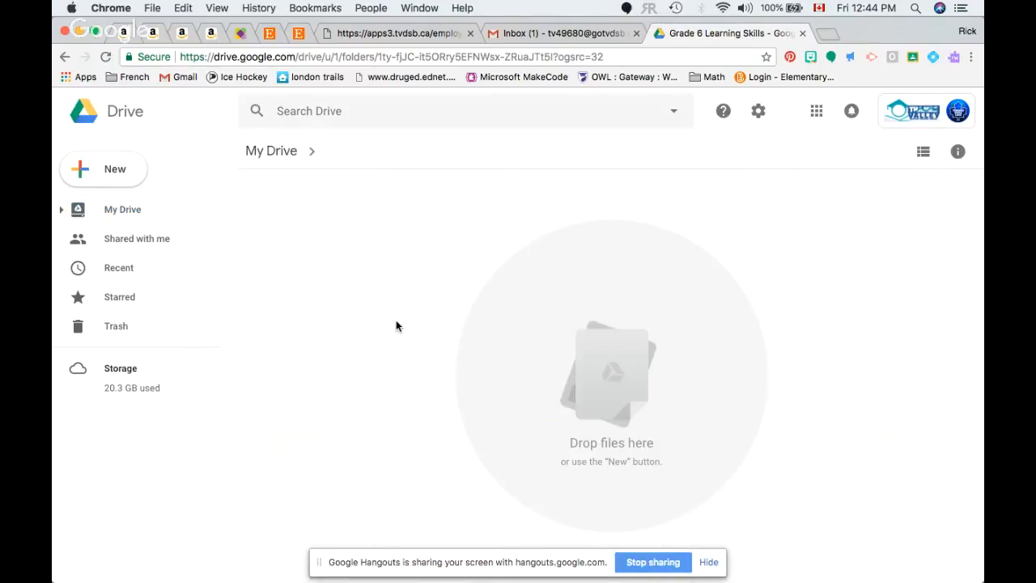
left_click(125, 174)
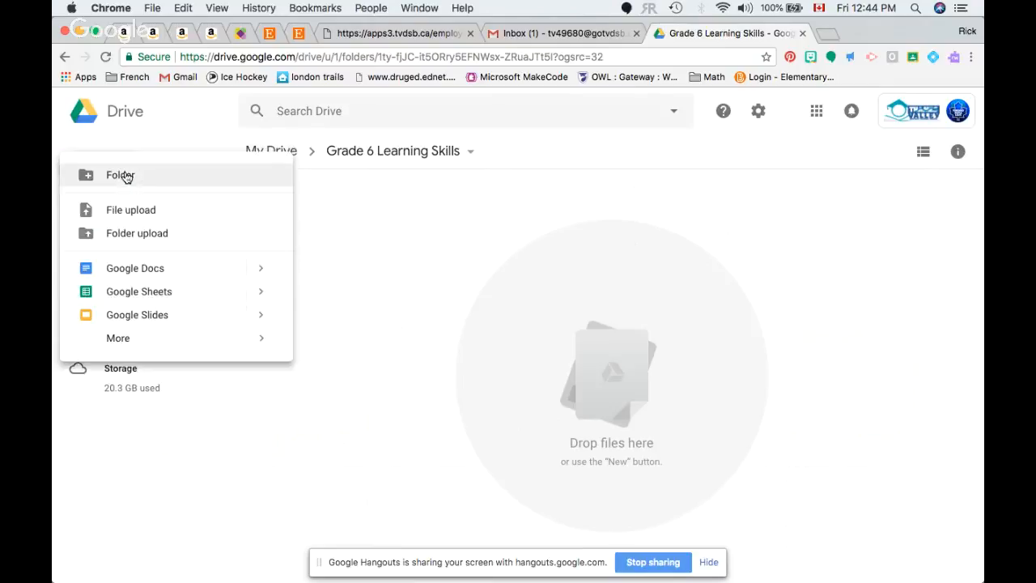
mouse_move(124, 344)
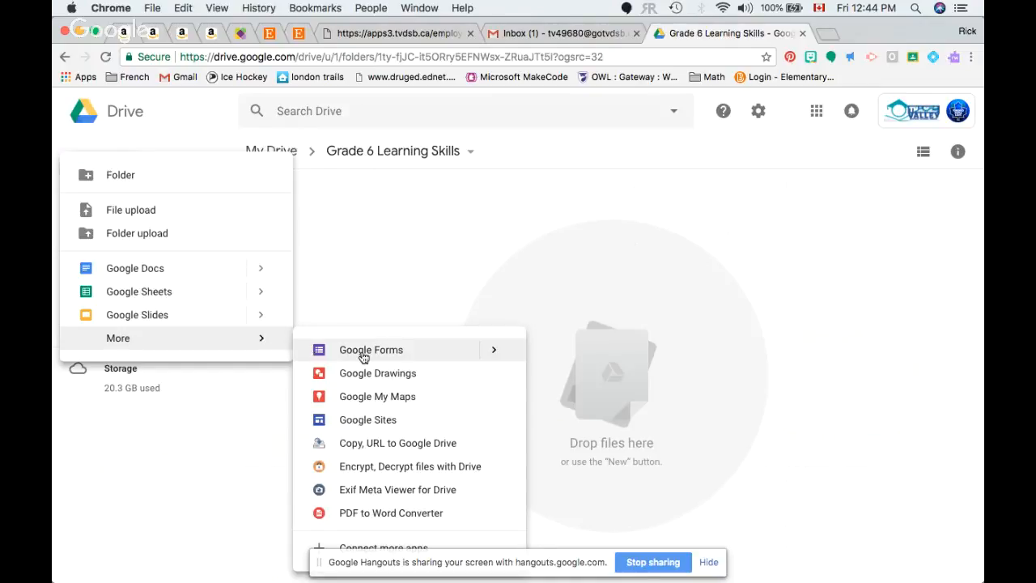
left_click(364, 354)
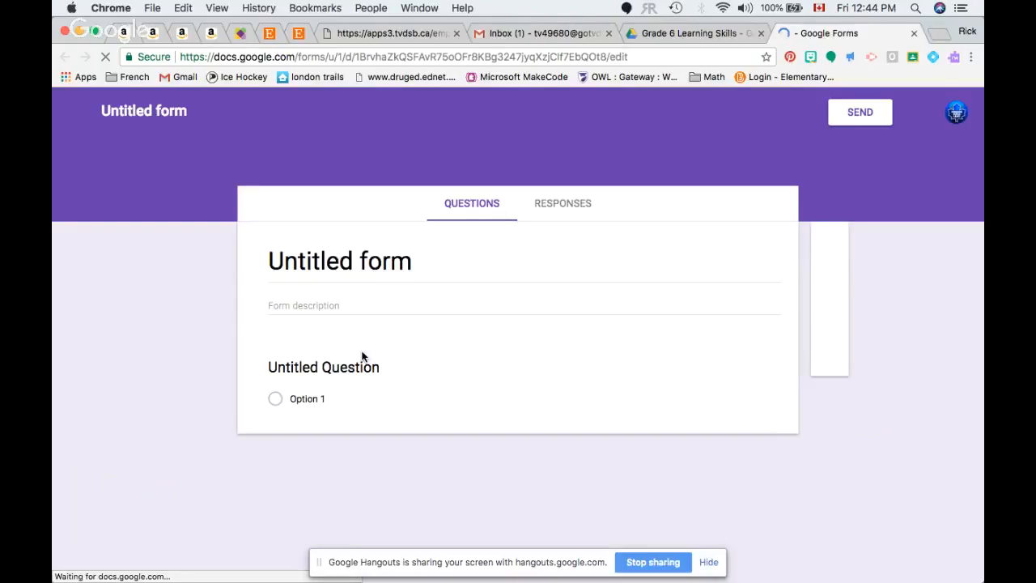
Replace the 'Untitled form' heading with 'Learning Skills'
left_click(383, 263)
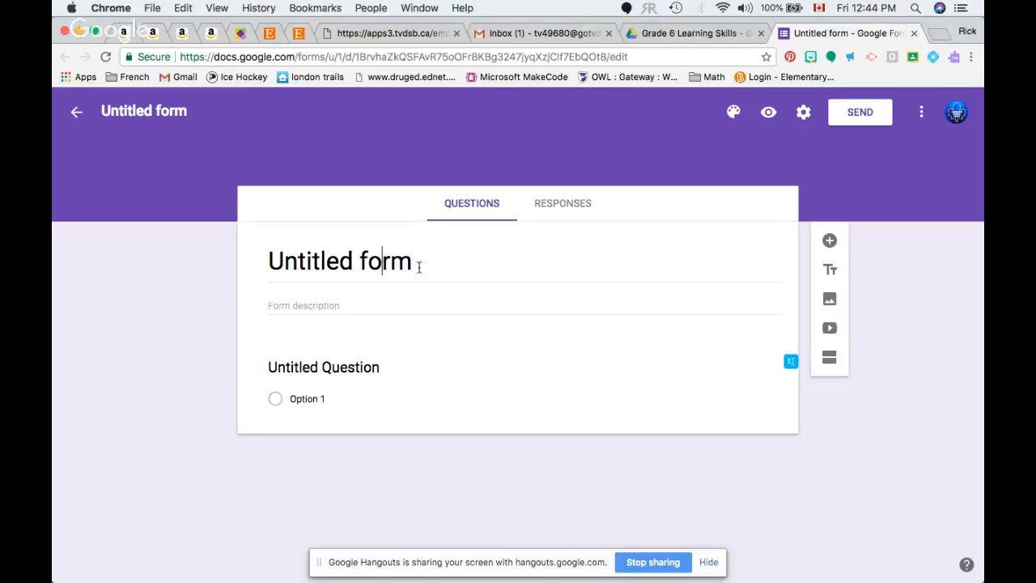
left_click(419, 265)
double_click(418, 264)
key("BackSpace")
key("BackSpace")
key("BackSpace")
key("BackSpace")
key("BackSpace")
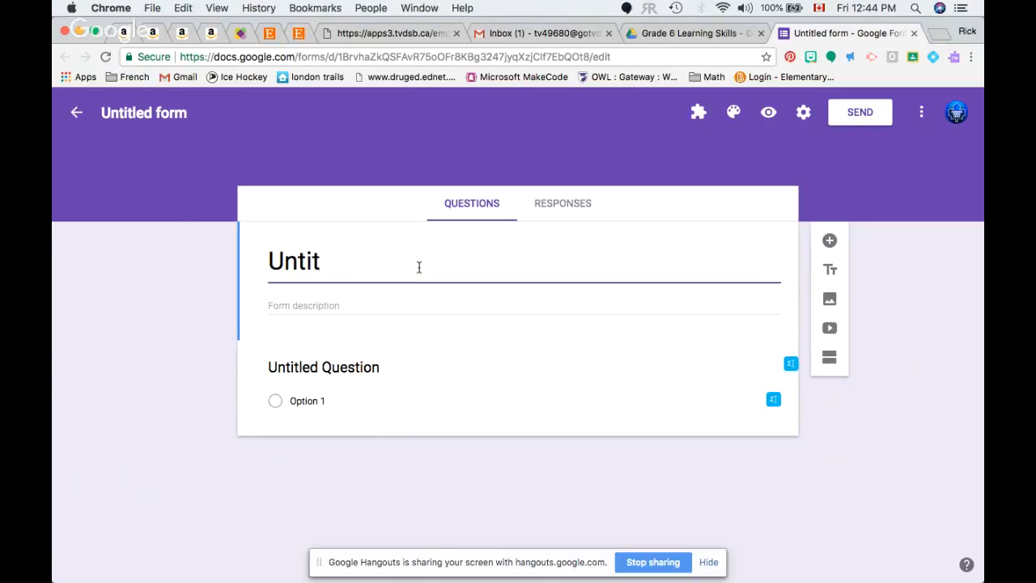
key("BackSpace")
key("BackSpace")
key("BackSpace")
key("BackSpace")
key("BackSpace")
type("Learning Sk")
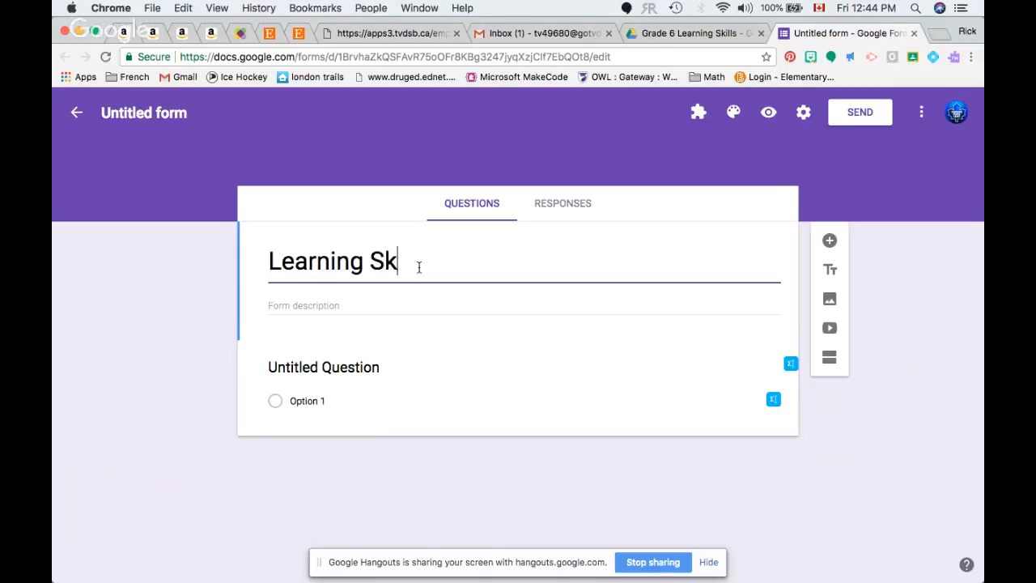
type("ills")
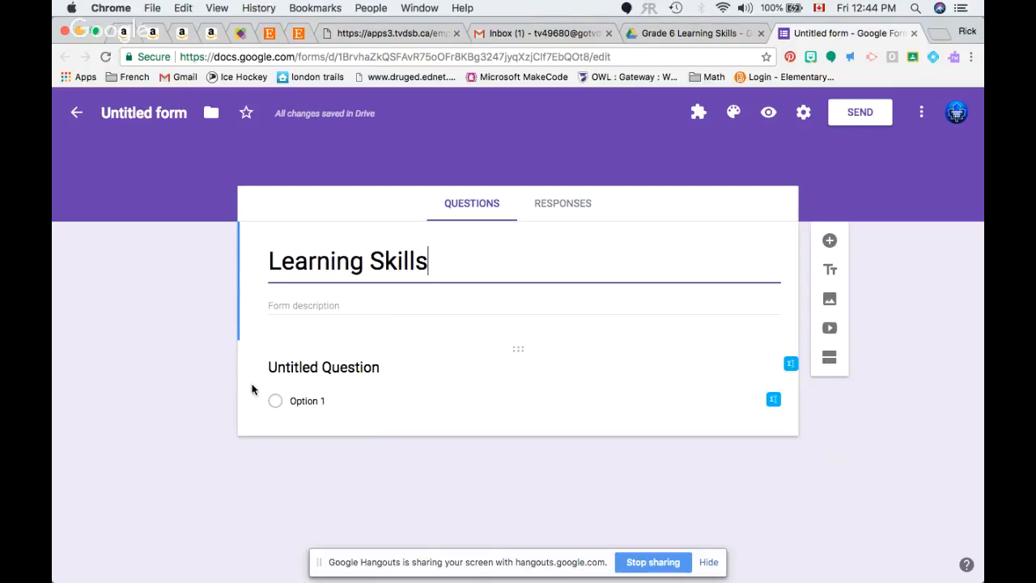
Title the first question 'Student Names' and make it a Dropdown question
left_click(336, 366)
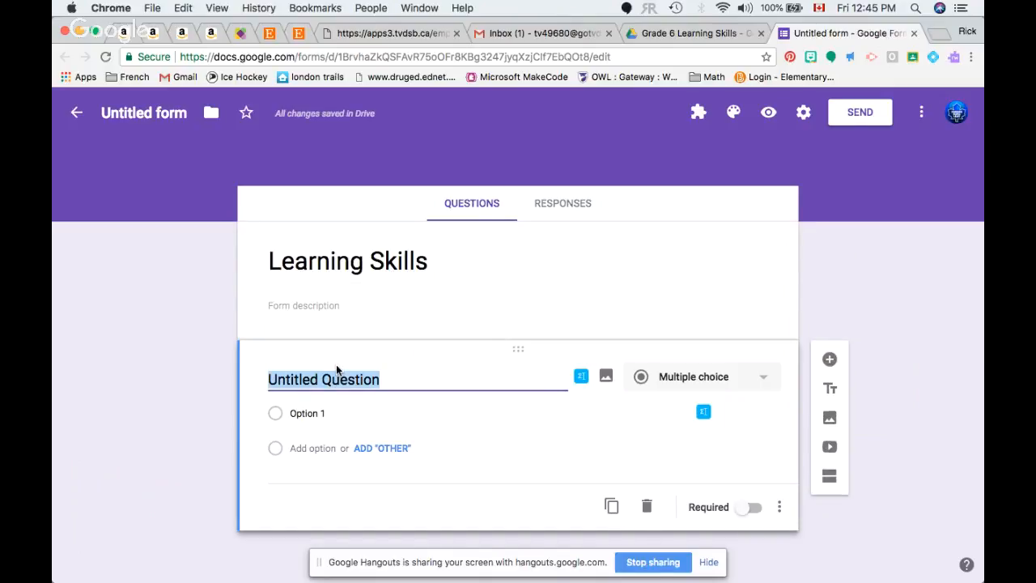
type("Student")
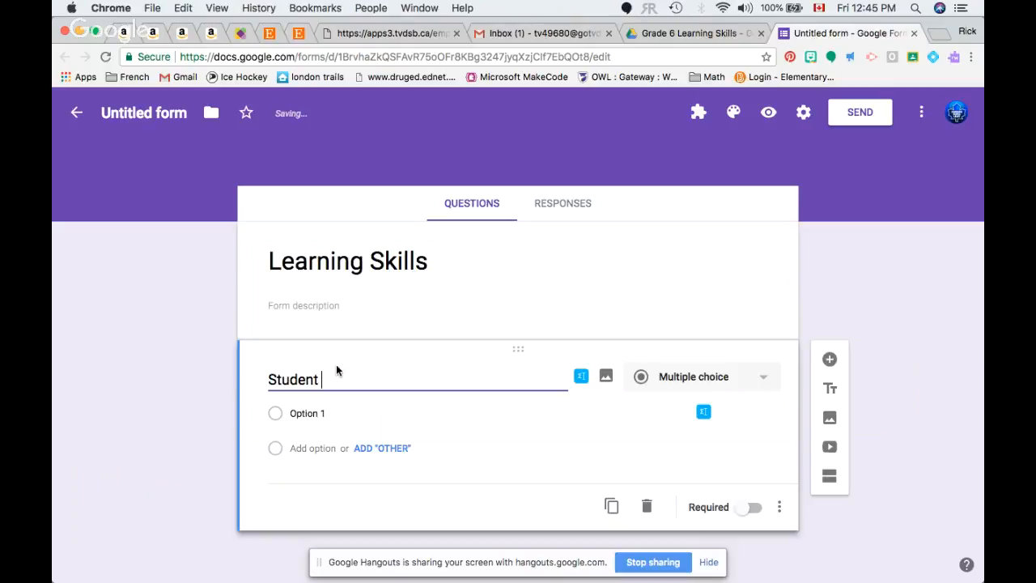
type(" Names")
left_click(762, 382)
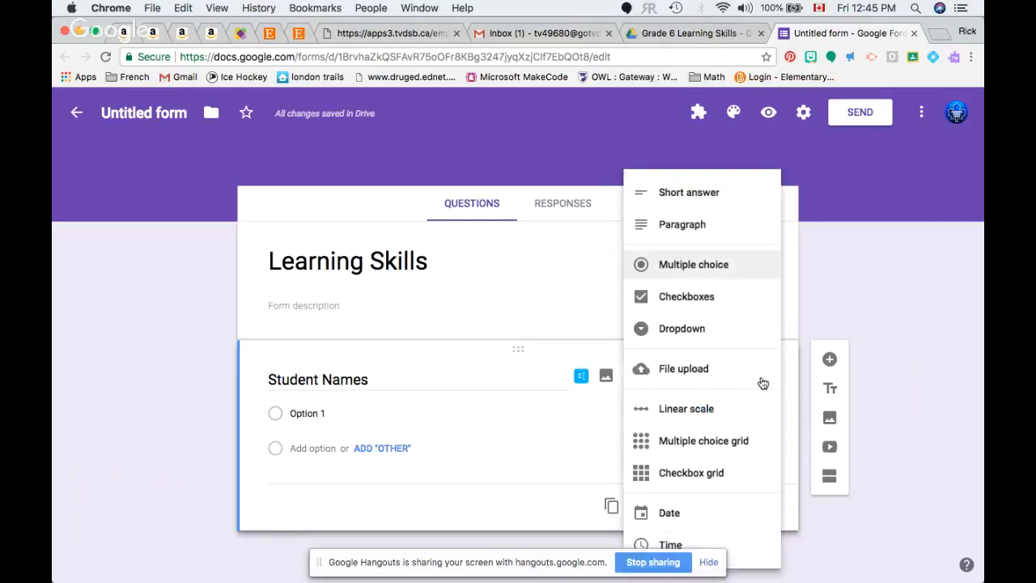
left_click(706, 332)
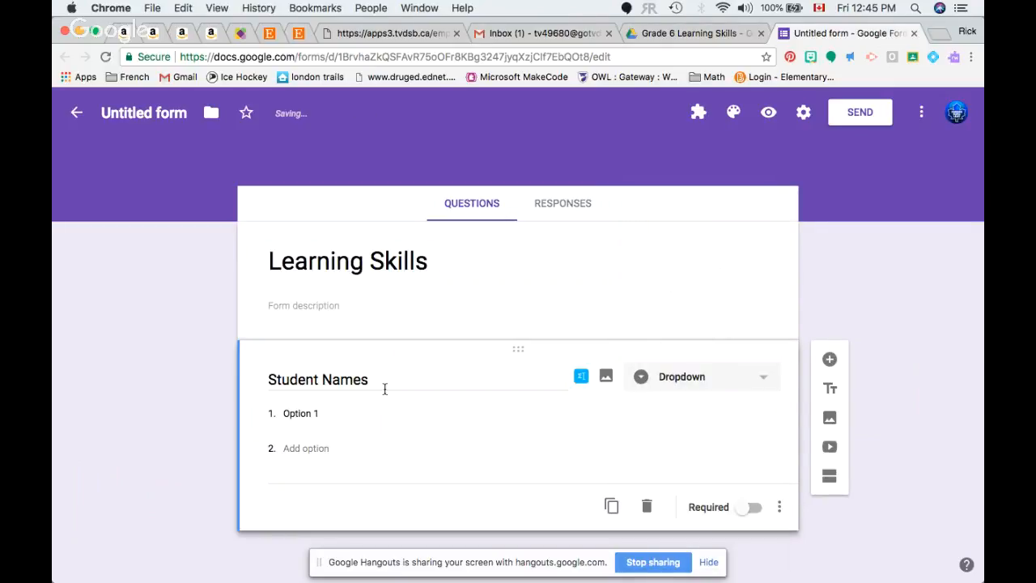
Enter three student first names as dropdown options and mark the question required
left_click(316, 411)
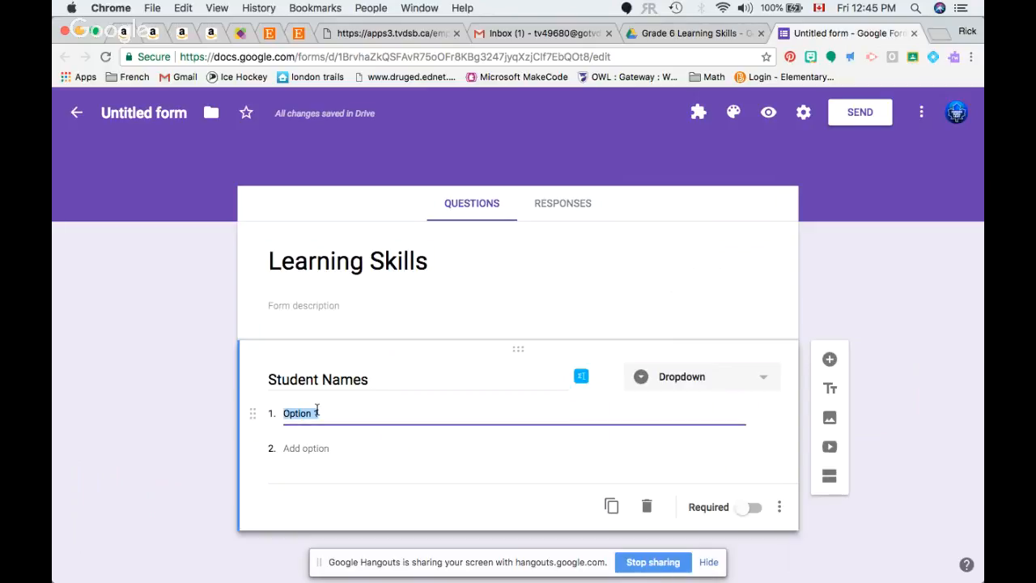
type("Tyler")
left_click(311, 449)
type("Sarah")
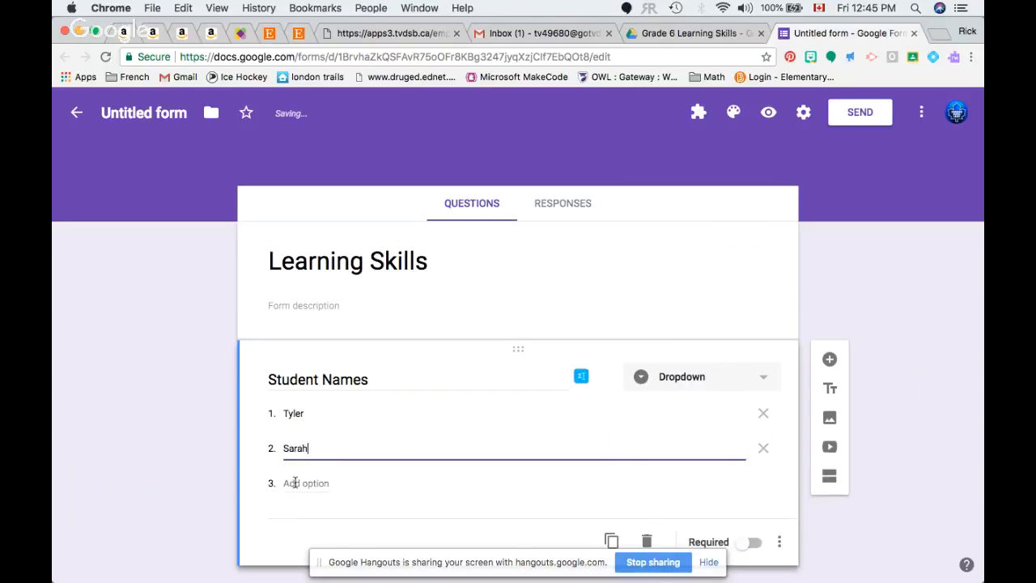
left_click(294, 483)
type("J")
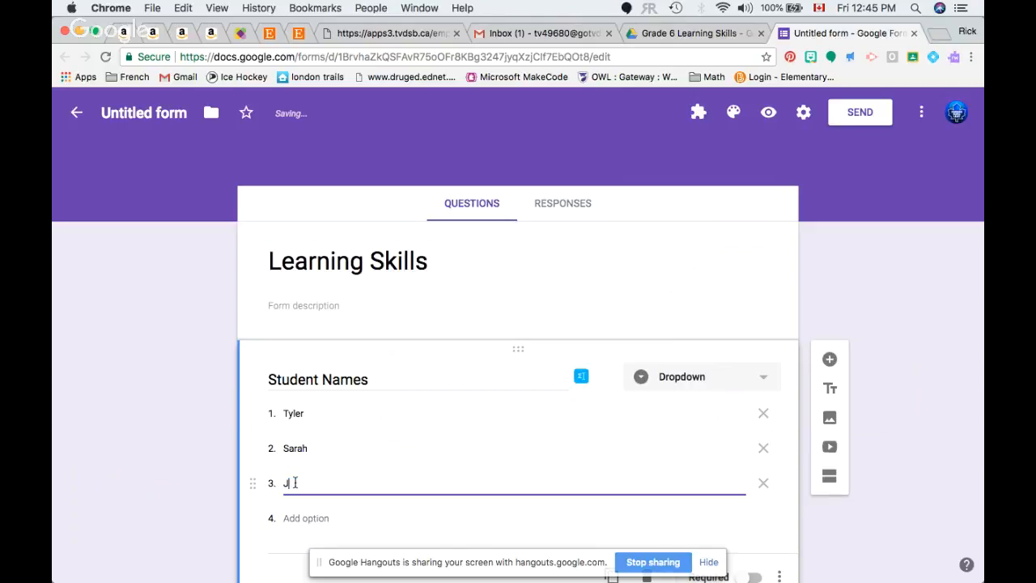
type("ohnny")
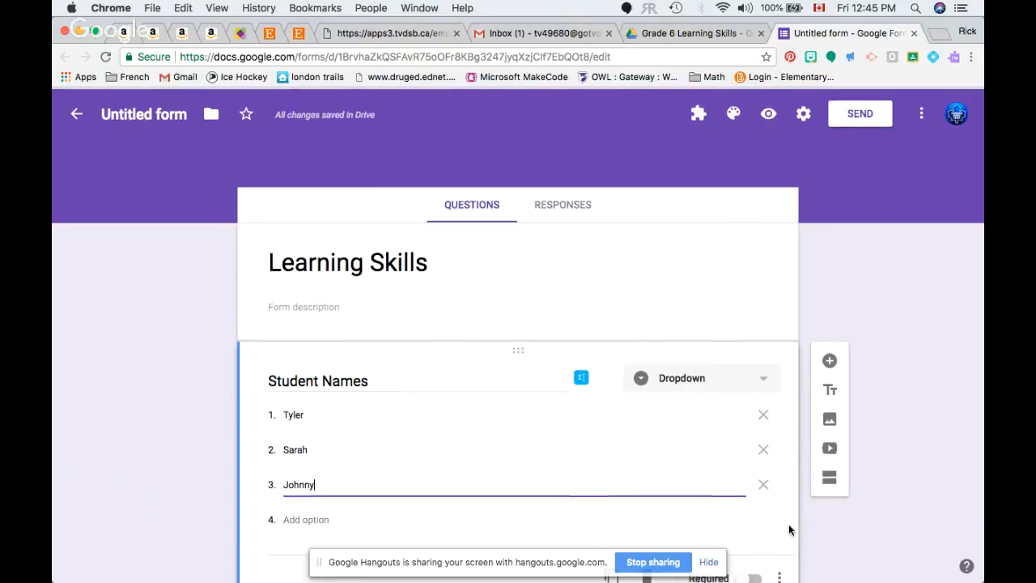
scroll(789, 524, "down", 2)
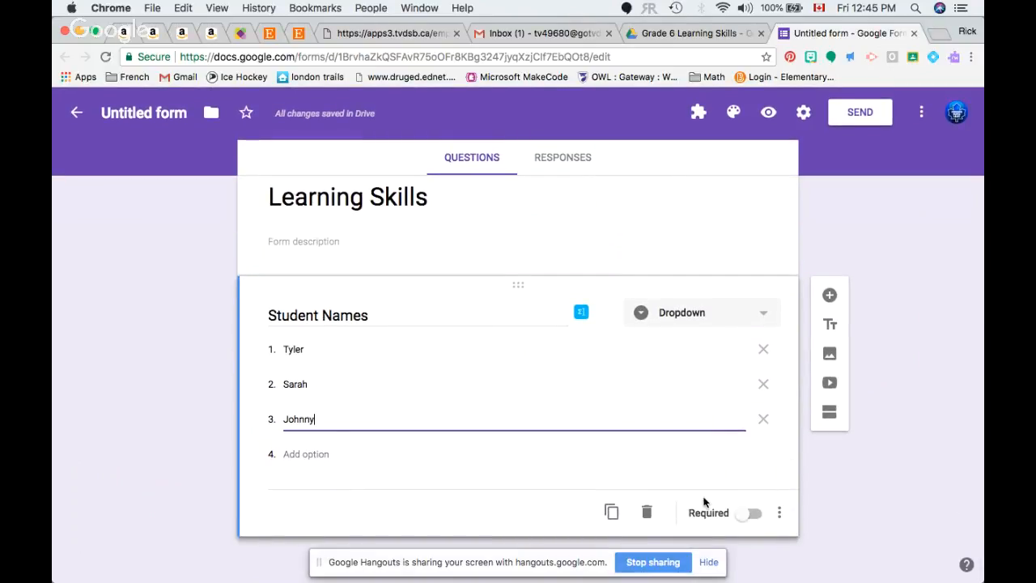
left_click(752, 514)
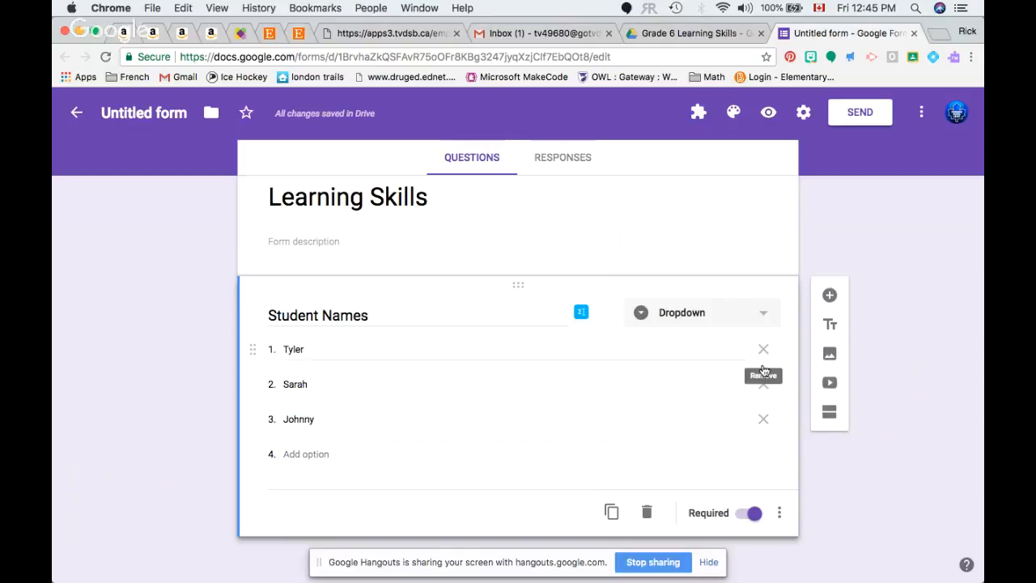
Add a new question titled 'Learning Skill' as a Dropdown question
left_click(830, 297)
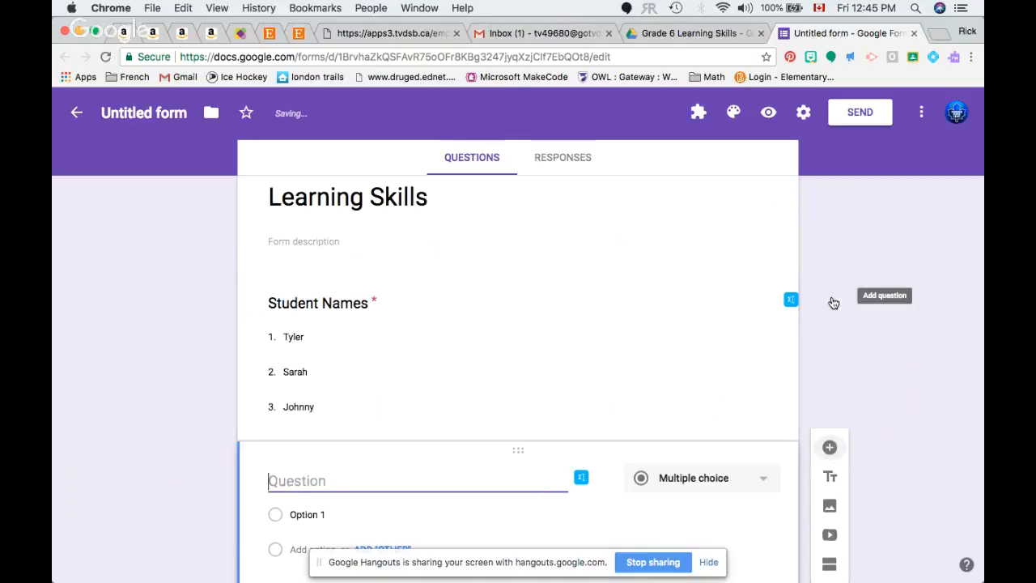
type("Learning Skill")
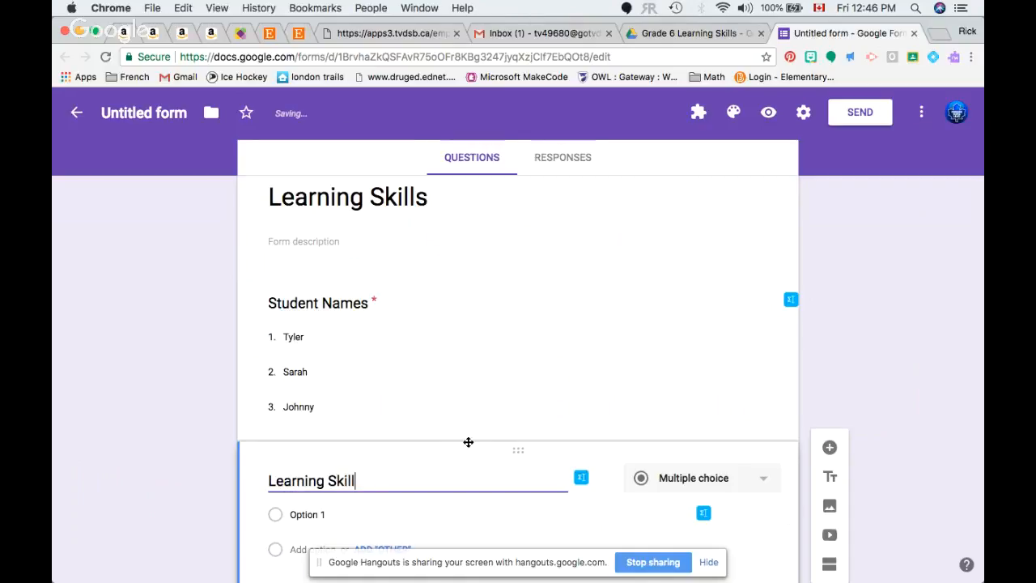
scroll(703, 456, "down", 2)
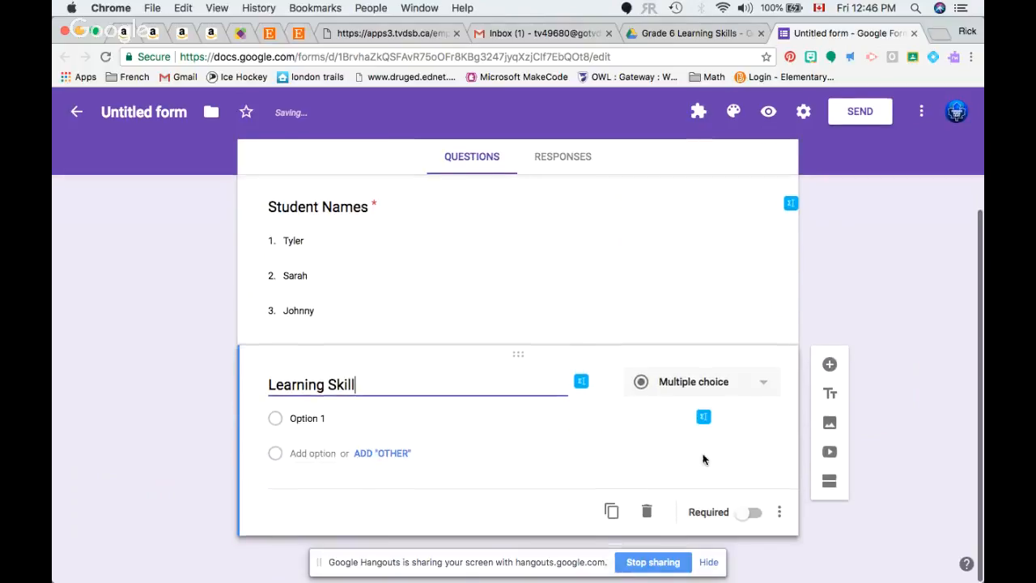
left_click(762, 382)
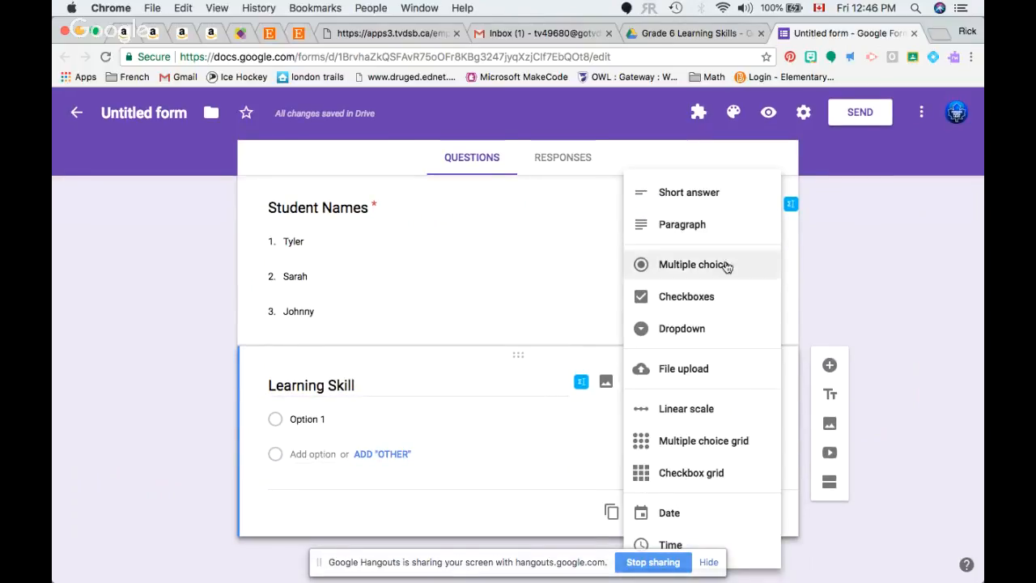
left_click(707, 330)
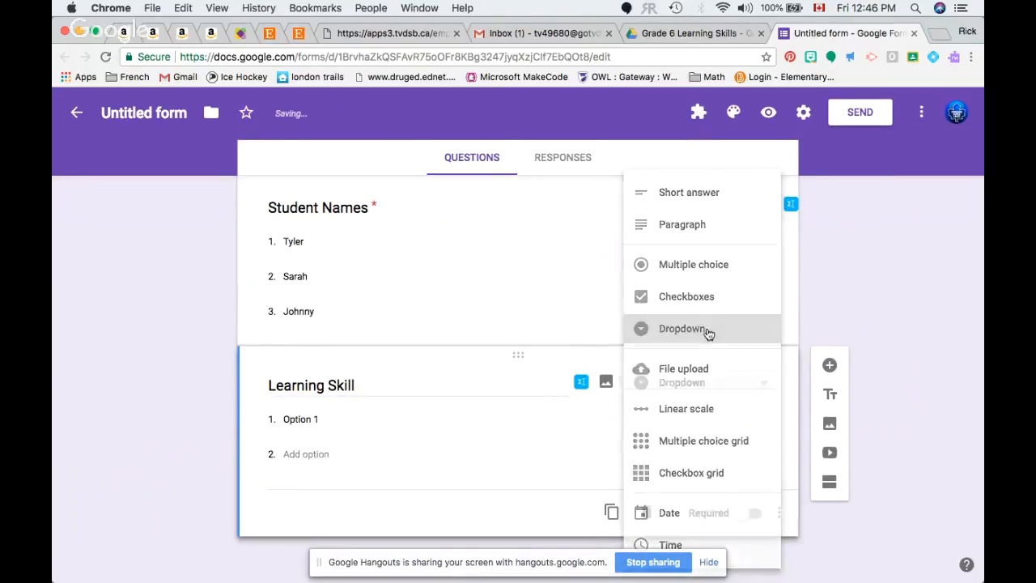
Give it options Responsibility, Collaboration and Self-Regulation, and mark it required
left_click(346, 418)
type("Resp")
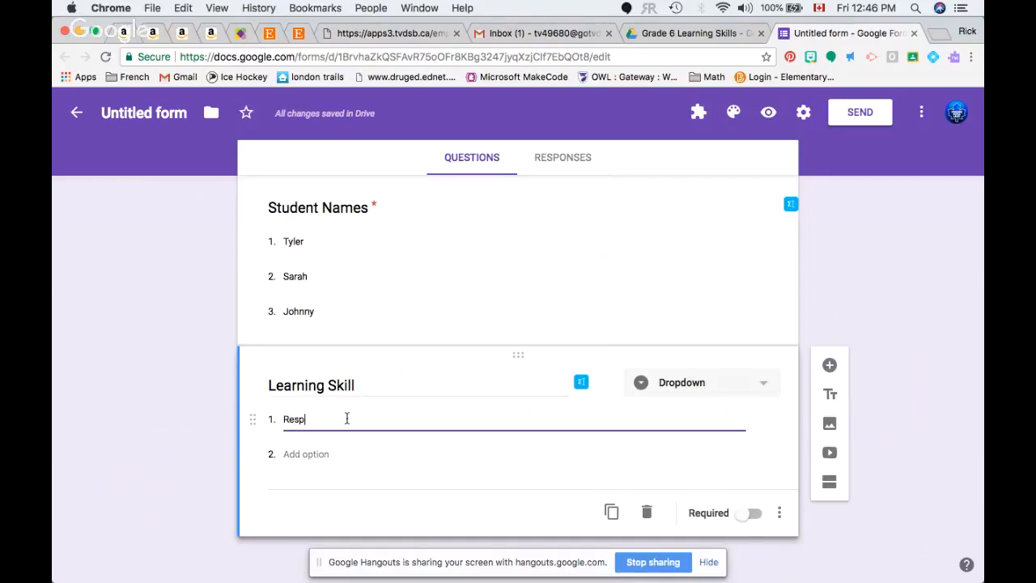
type("onsibility")
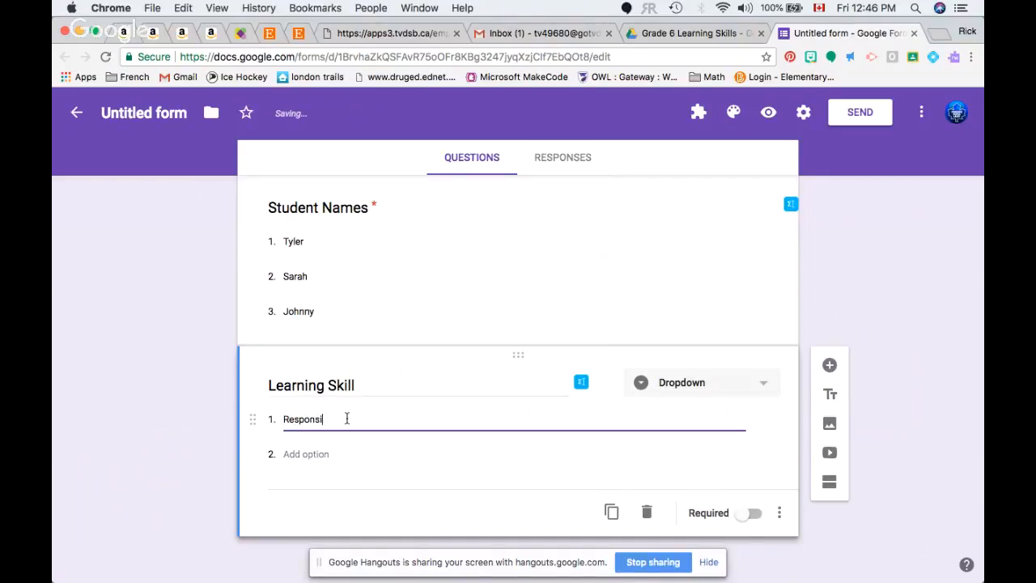
left_click(292, 454)
type("Collab")
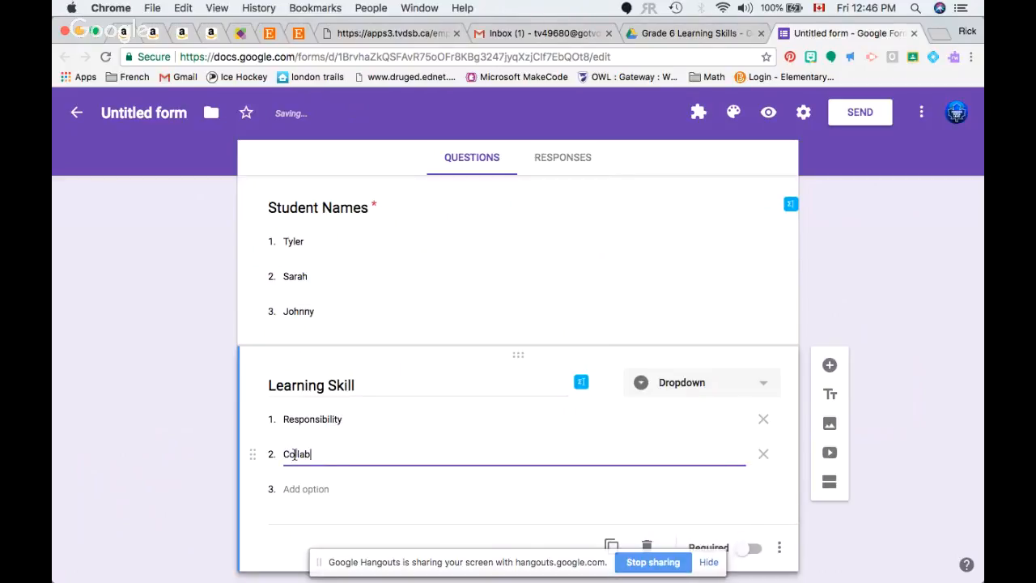
type("oration")
left_click(287, 488)
type("Self")
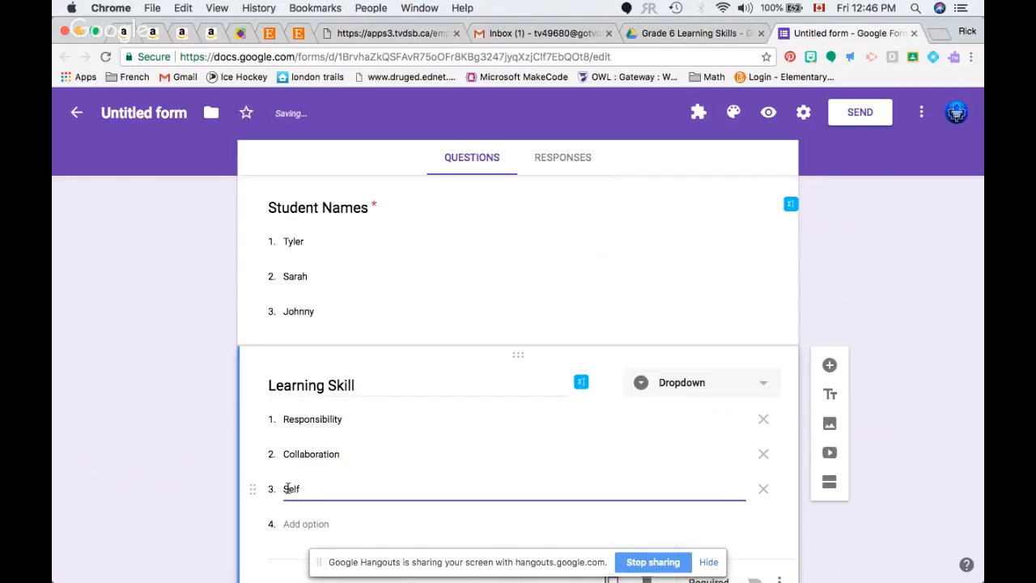
type("-Regulati")
type("on")
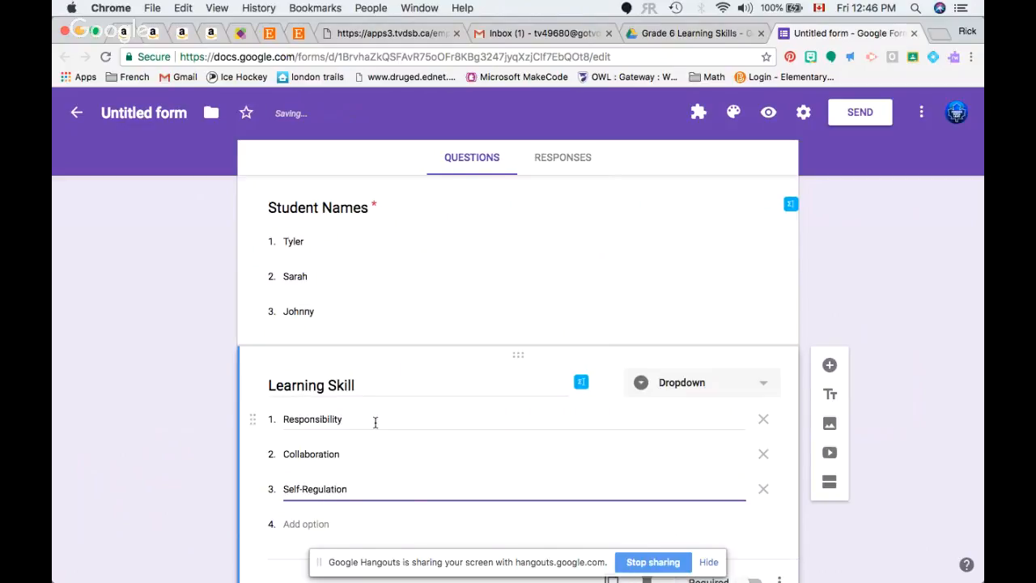
scroll(405, 485, "down", 2)
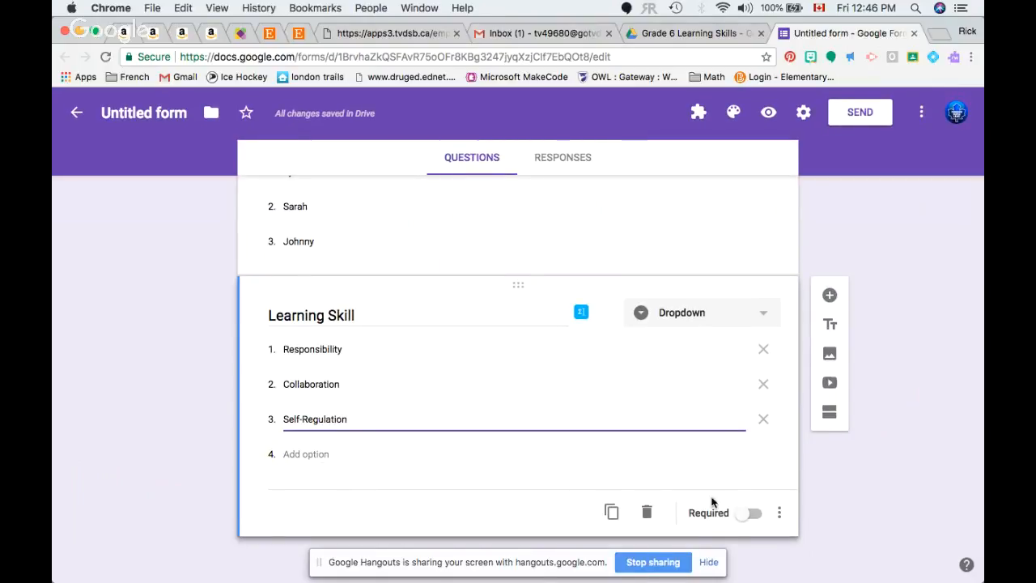
left_click(740, 514)
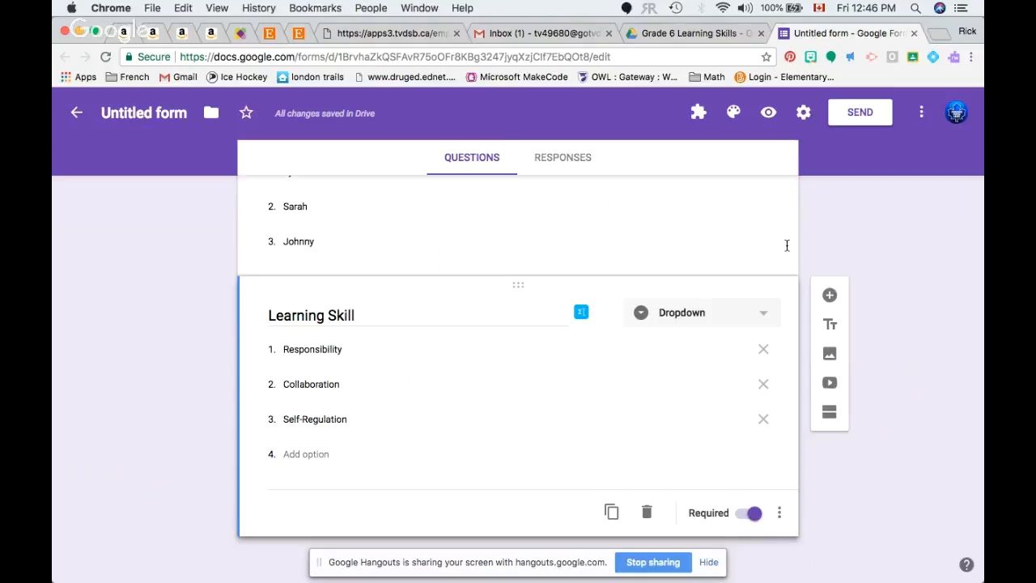
Add a required paragraph question titled 'Observation' below Learning Skill
left_click(832, 297)
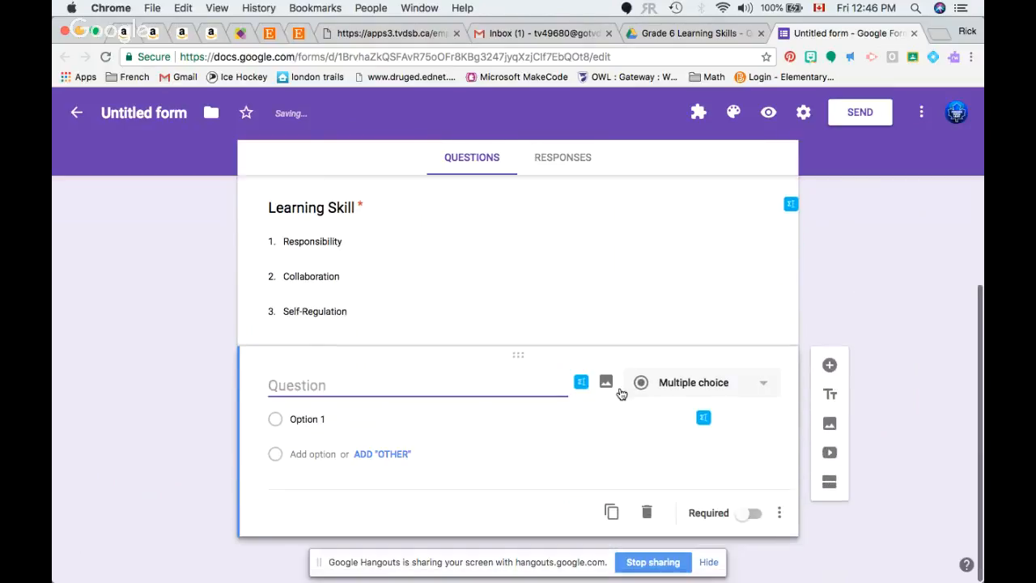
type("Observat")
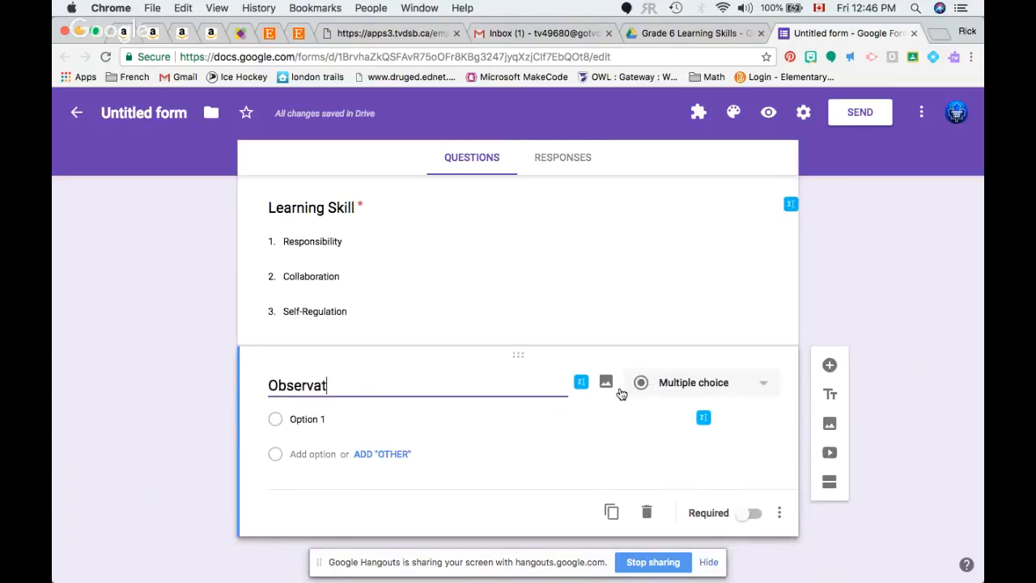
type("ion")
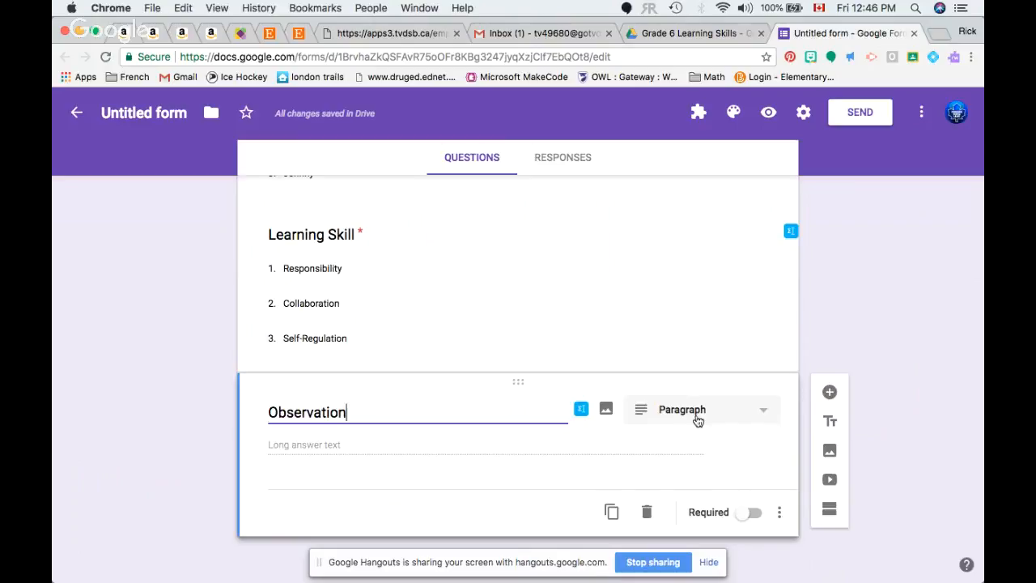
left_click(447, 443)
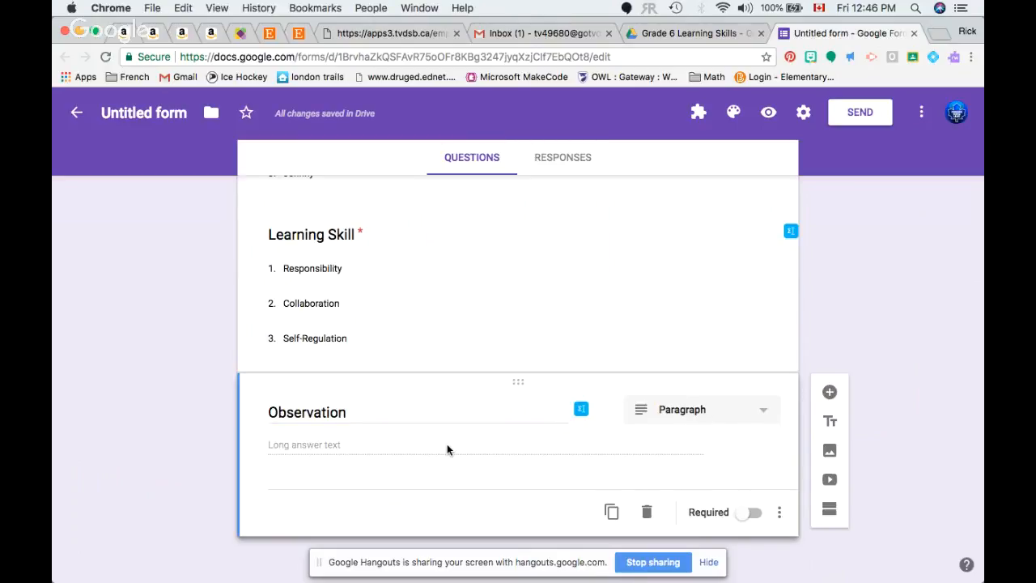
left_click(746, 513)
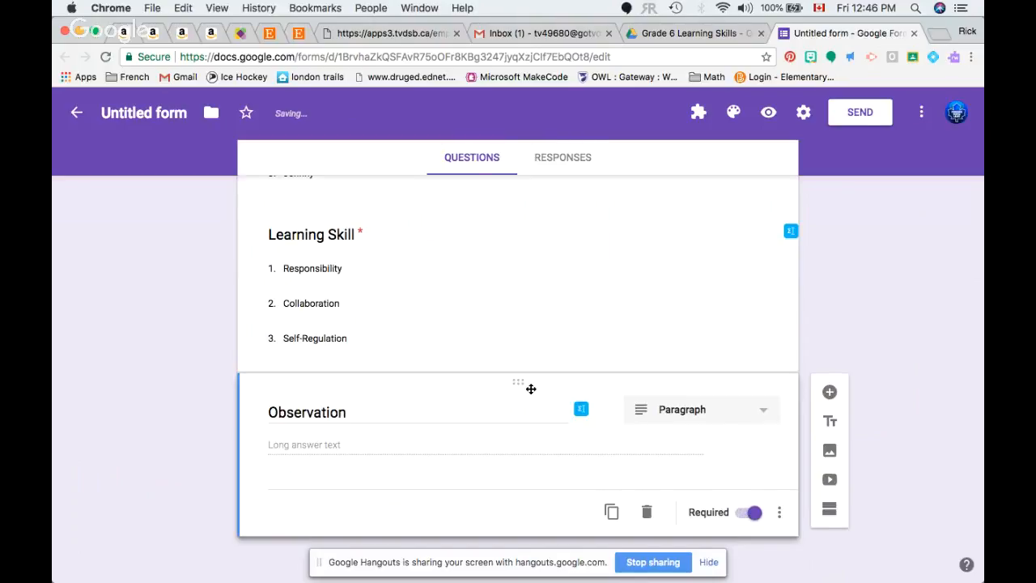
scroll(530, 389, "up", 2)
scroll(530, 388, "down", 1)
scroll(530, 389, "down", 1)
scroll(532, 393, "up", 2)
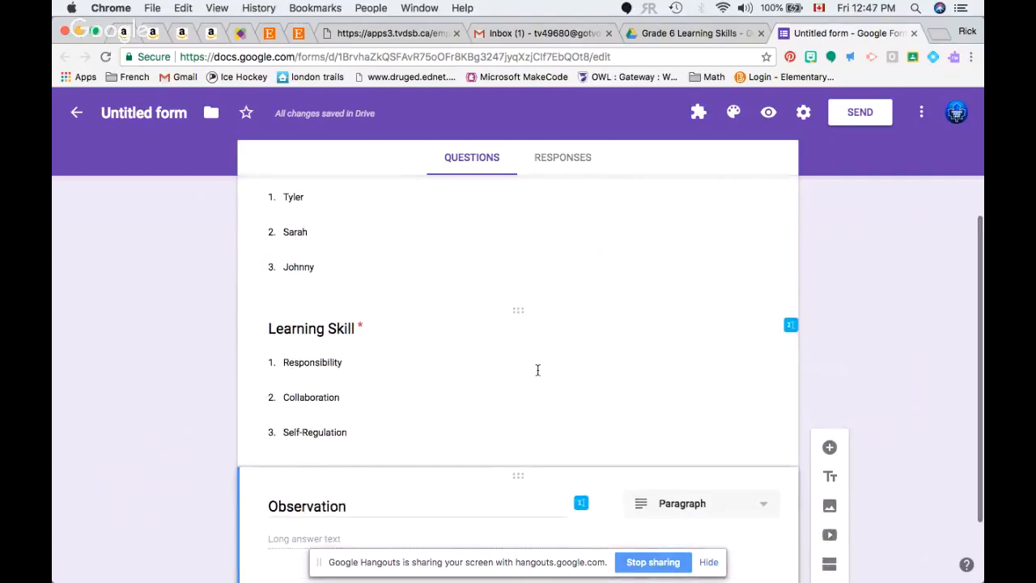
Give the Learning Skills form the description '2018-2019' beneath its title
left_click(537, 370)
scroll(536, 372, "up", 2)
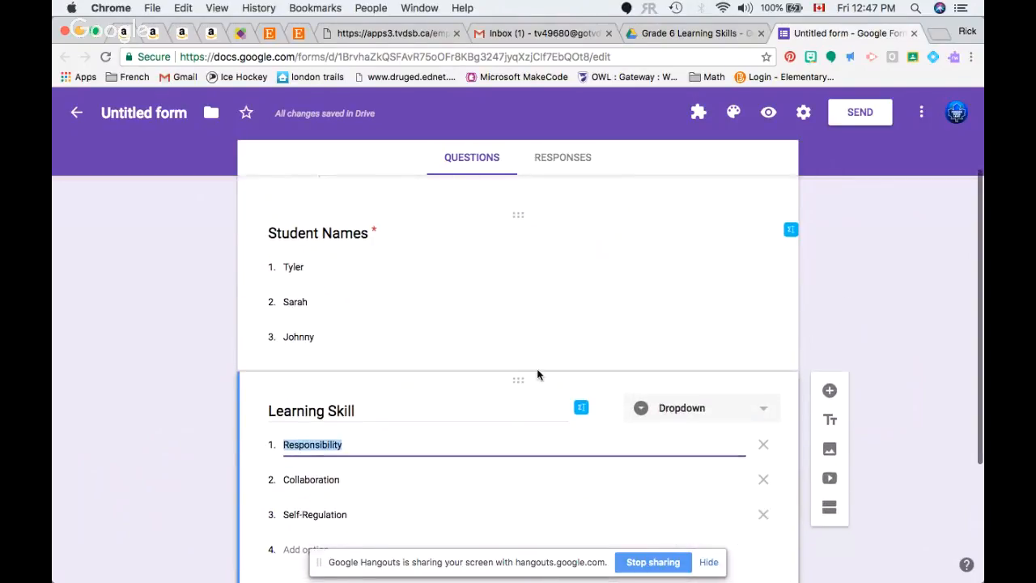
left_click(540, 301)
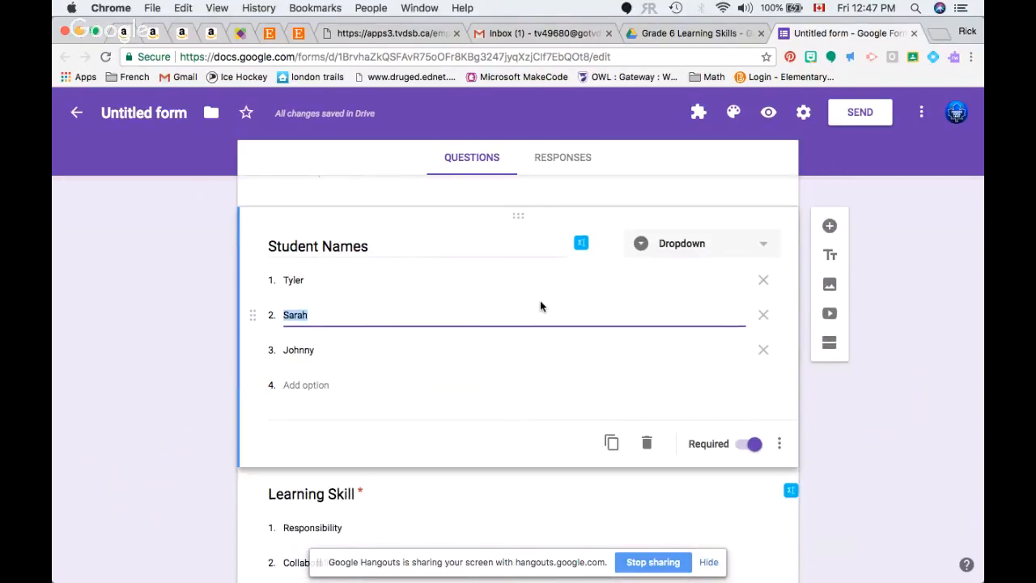
left_click(167, 118)
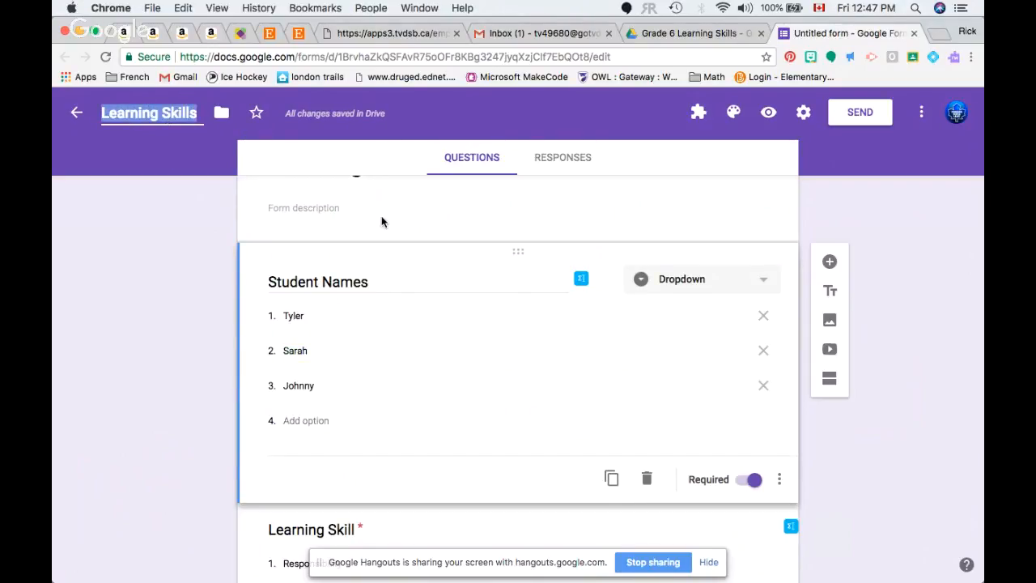
scroll(383, 222, "down", 2)
scroll(382, 222, "up", 3)
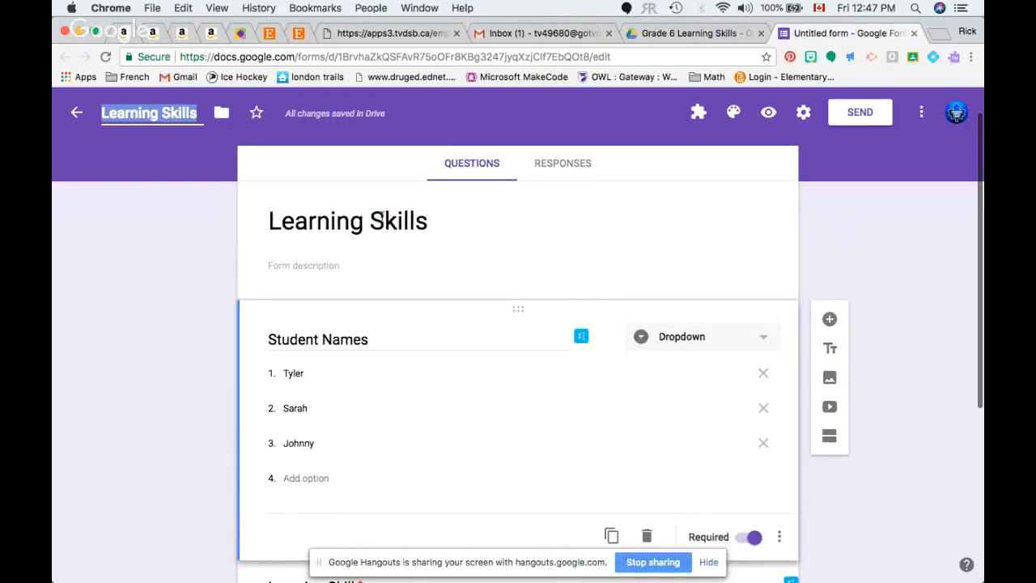
left_click(510, 253)
left_click(347, 264)
type("2018")
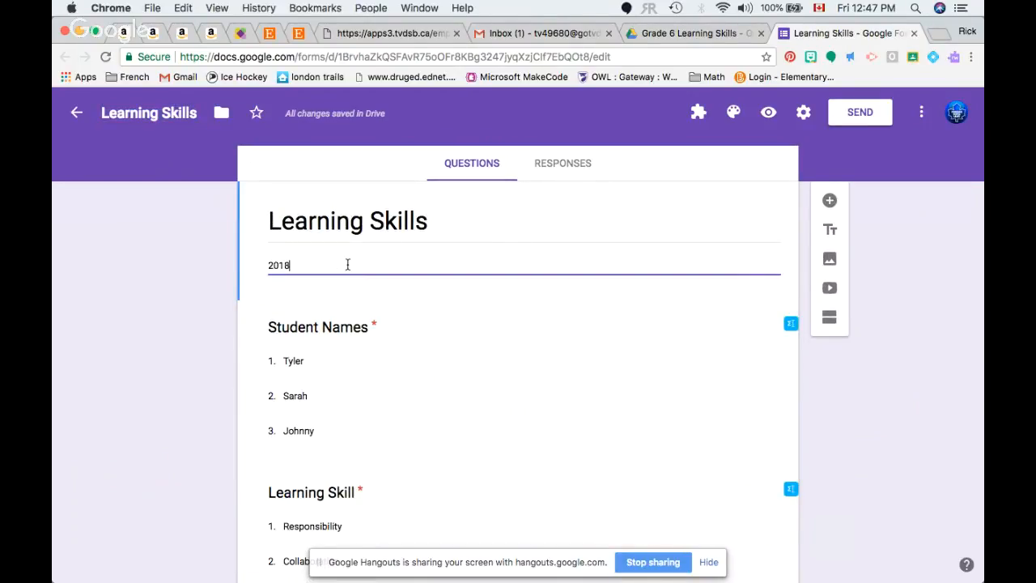
type("-2019")
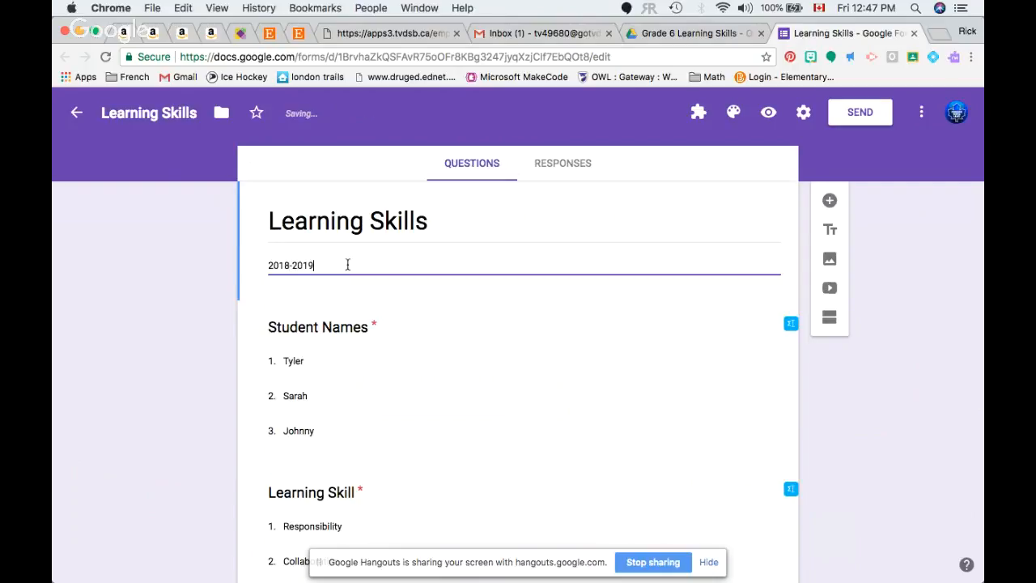
triple_click(596, 229)
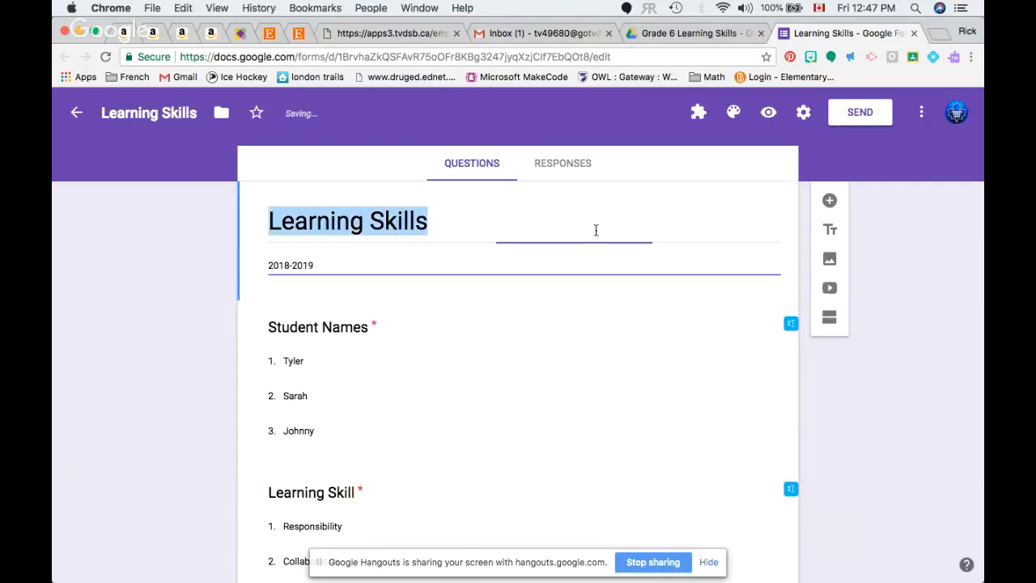
left_click(713, 195)
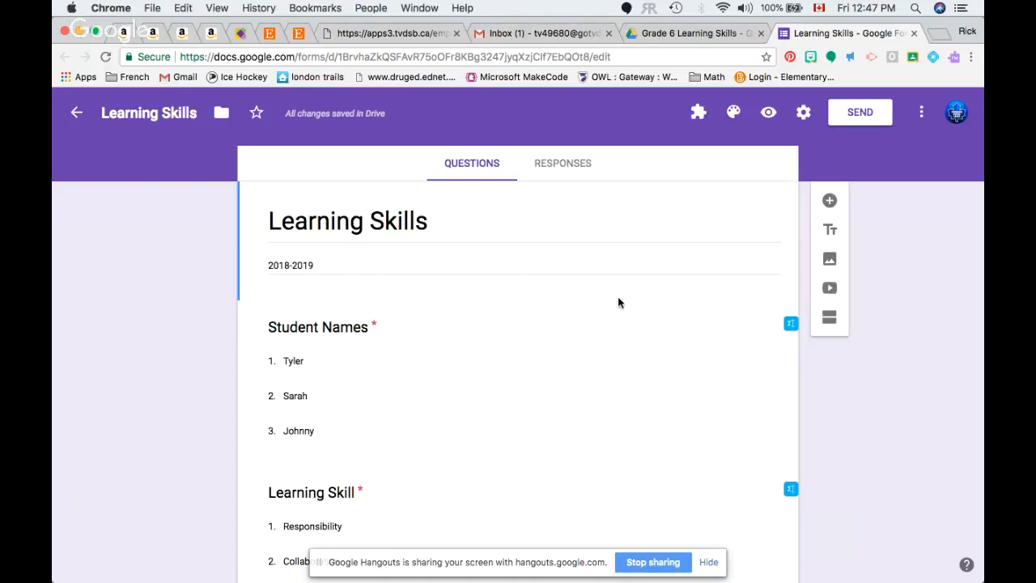
Preview the live Learning Skills form, check the Drive folder, then return to the editor
left_click(771, 111)
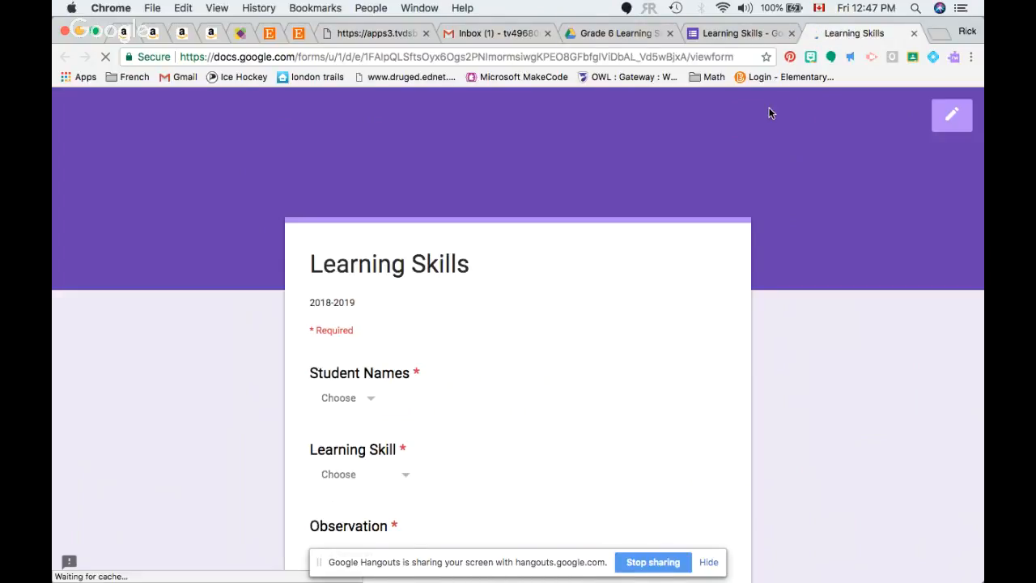
scroll(744, 202, "down", 3)
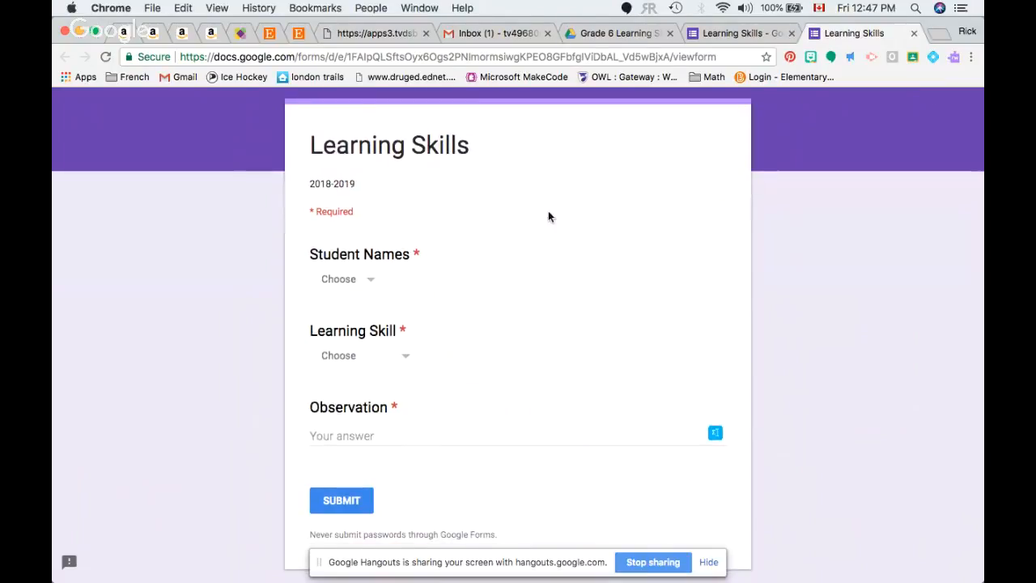
scroll(504, 259, "down", 2)
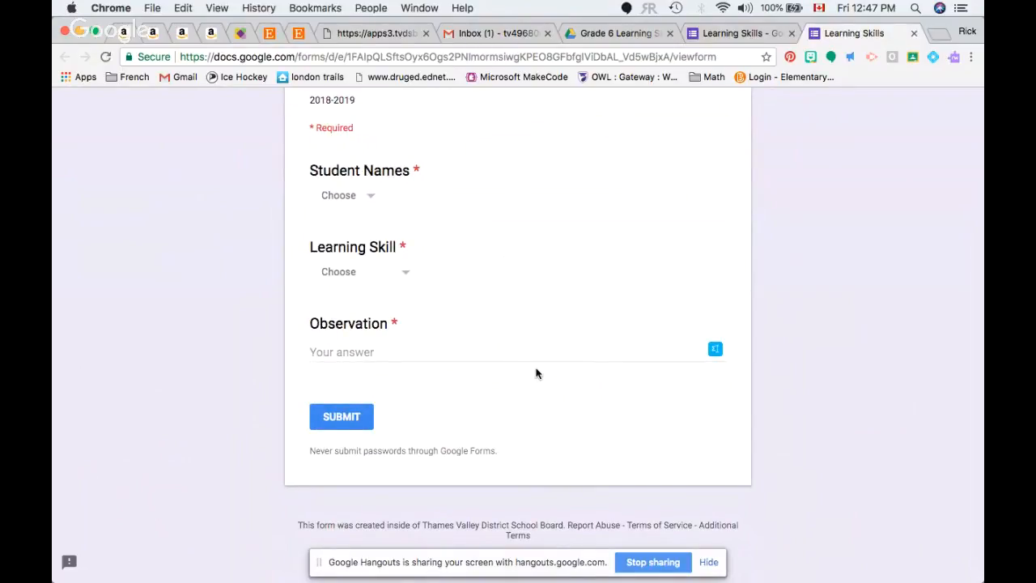
scroll(537, 371, "up", 4)
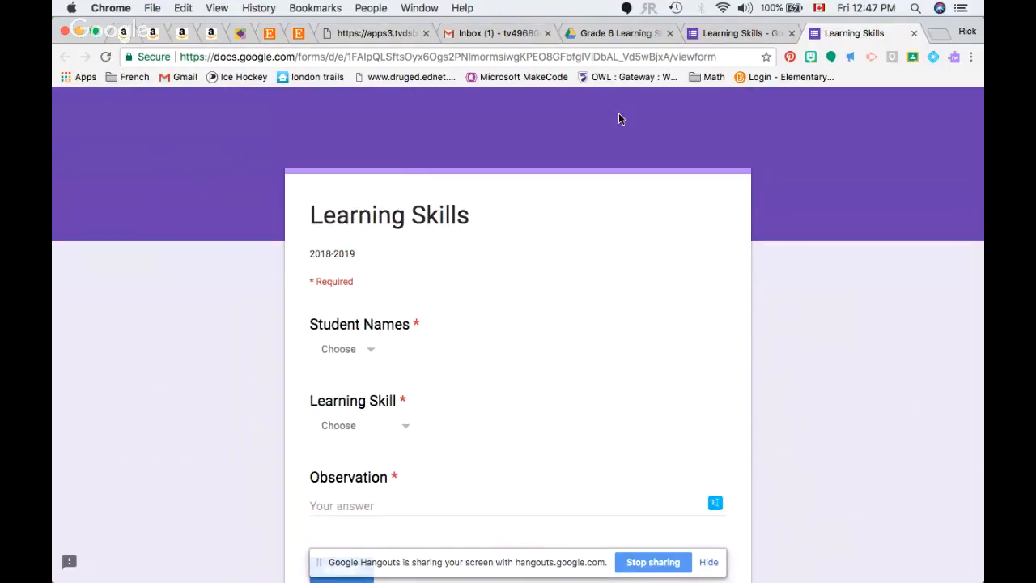
left_click(601, 34)
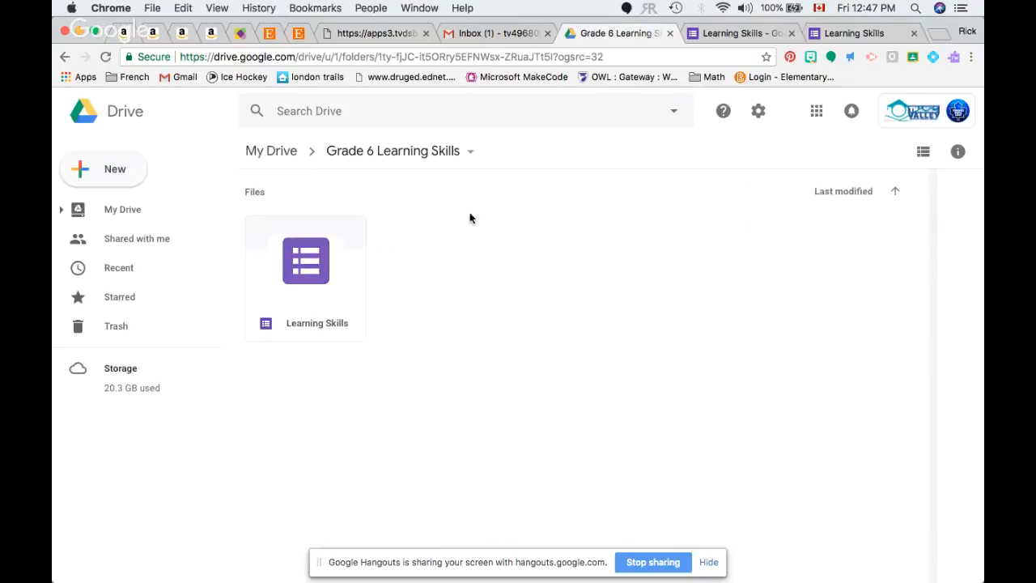
left_click(729, 34)
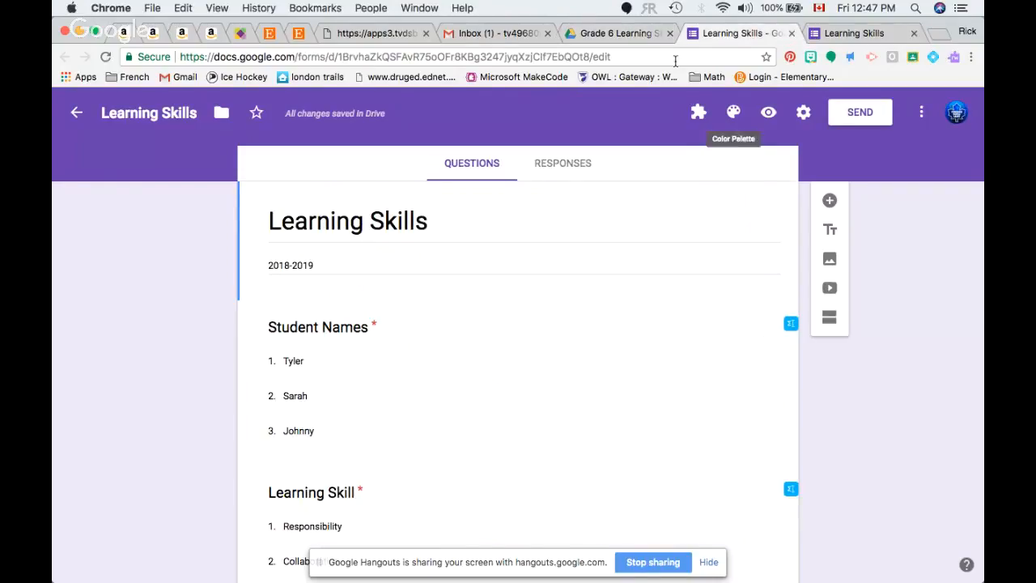
left_click(837, 33)
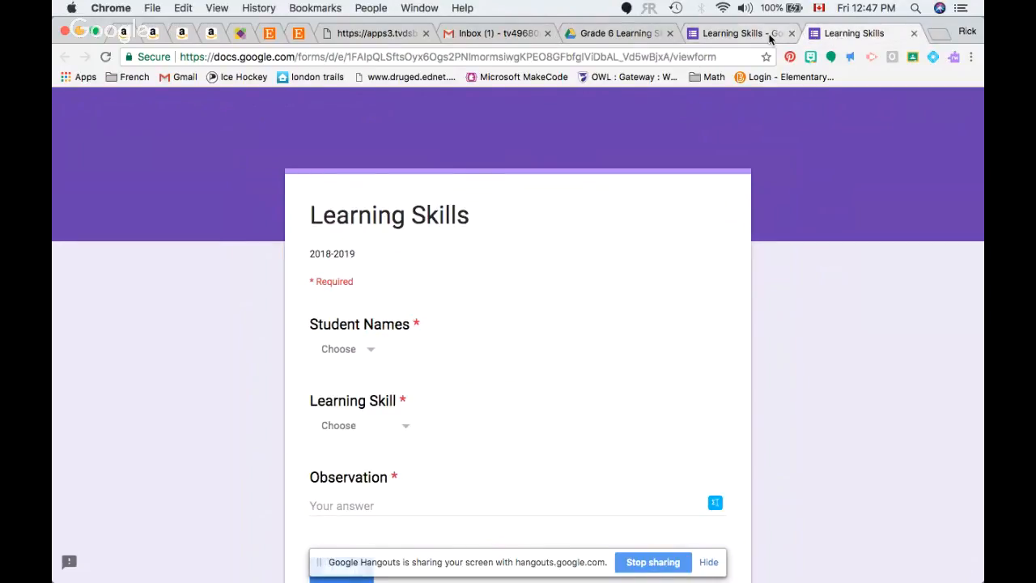
left_click(733, 33)
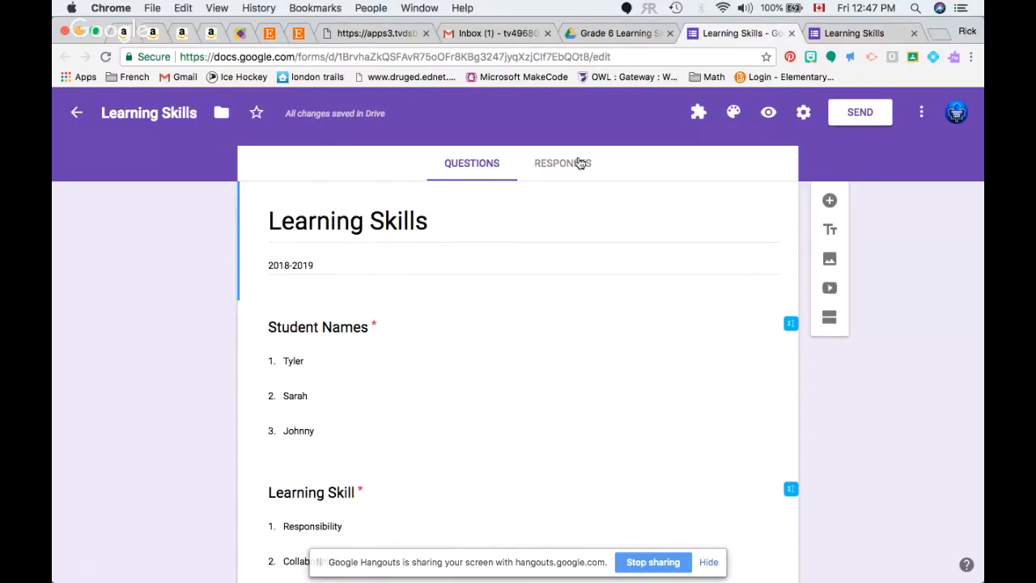
Email the form to your own address with the form embedded, then go to Gmail
left_click(853, 114)
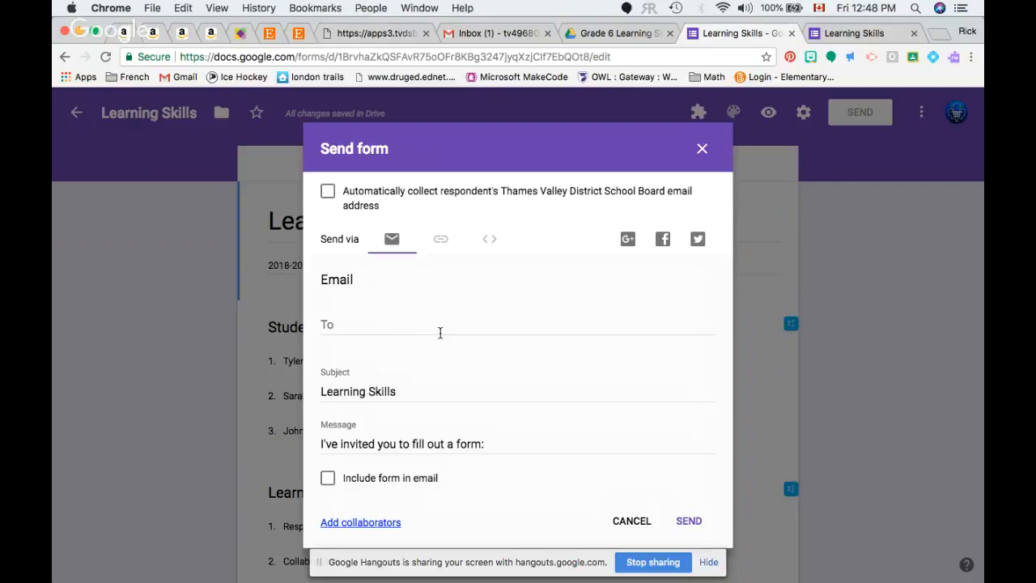
left_click(414, 326)
type("tv")
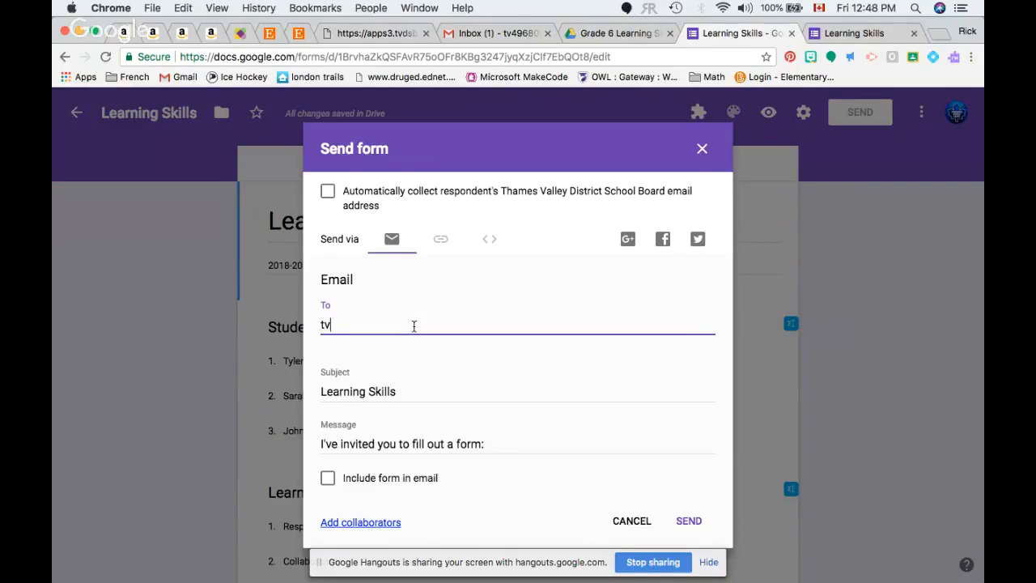
type("4968")
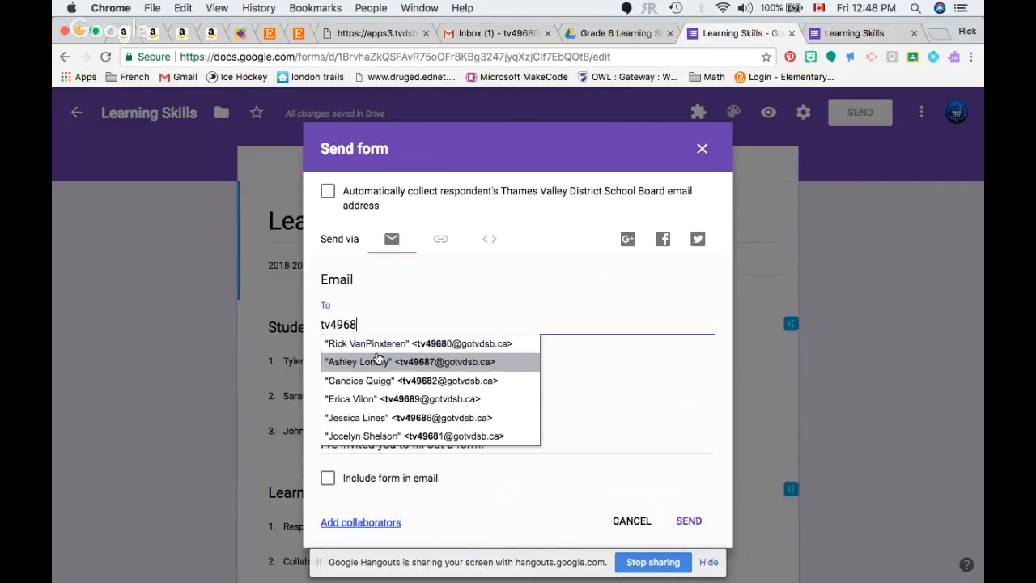
left_click(378, 344)
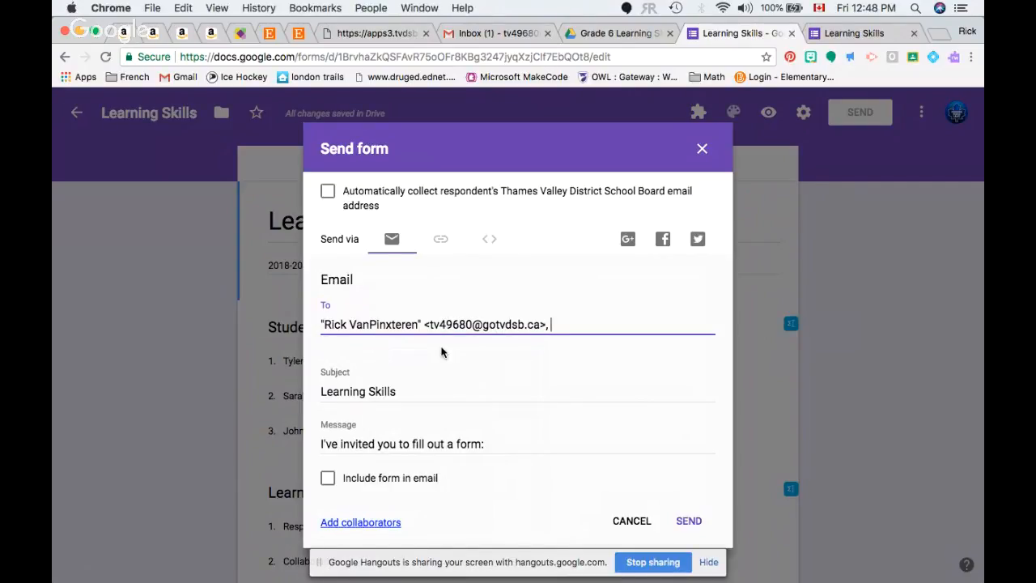
left_click(328, 479)
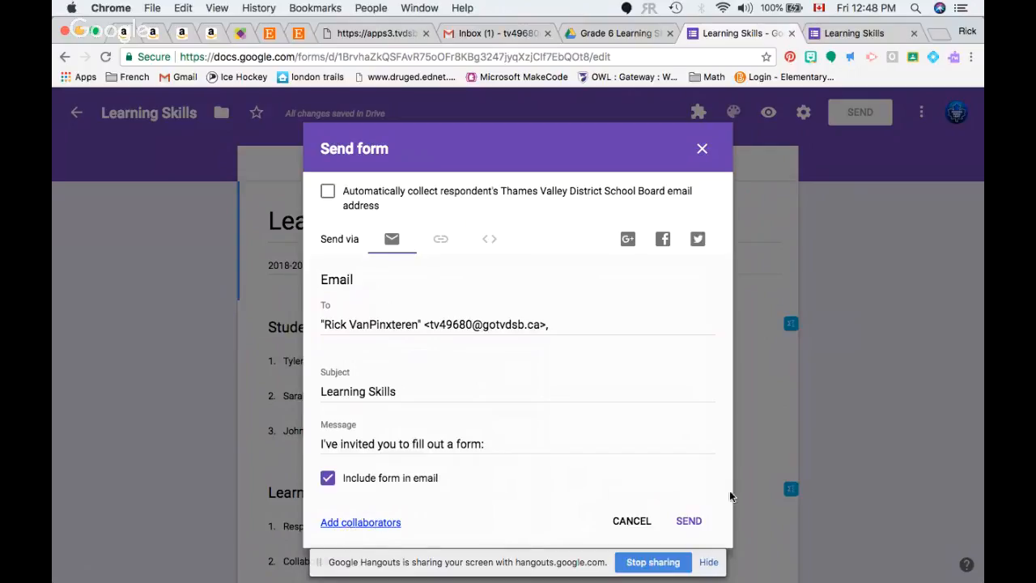
left_click(688, 521)
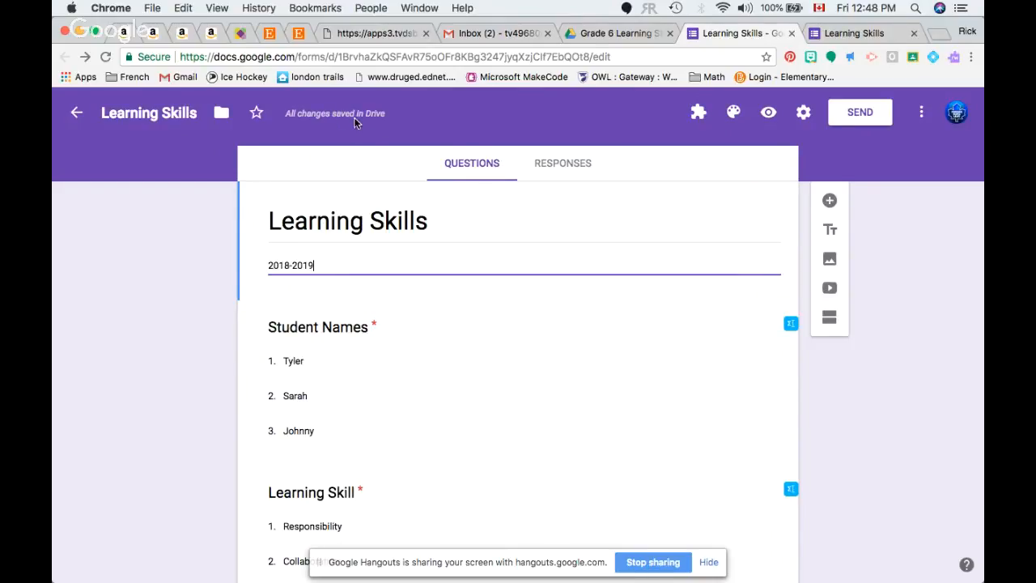
left_click(480, 36)
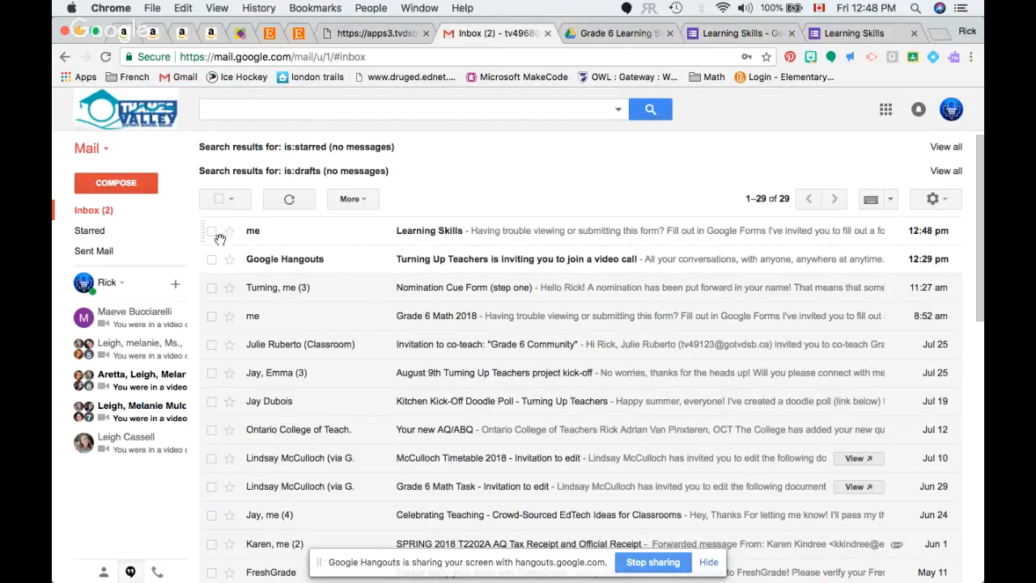
In the emailed form, select the first student and Responsibility as the learning skill
left_click(230, 233)
left_click(299, 242)
scroll(496, 334, "down", 3)
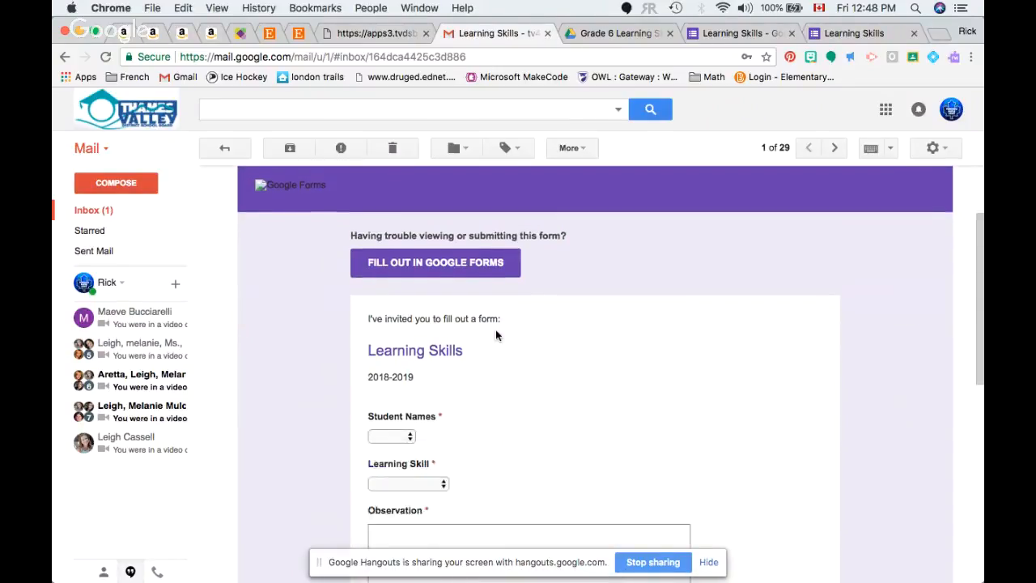
scroll(495, 334, "down", 2)
left_click(410, 349)
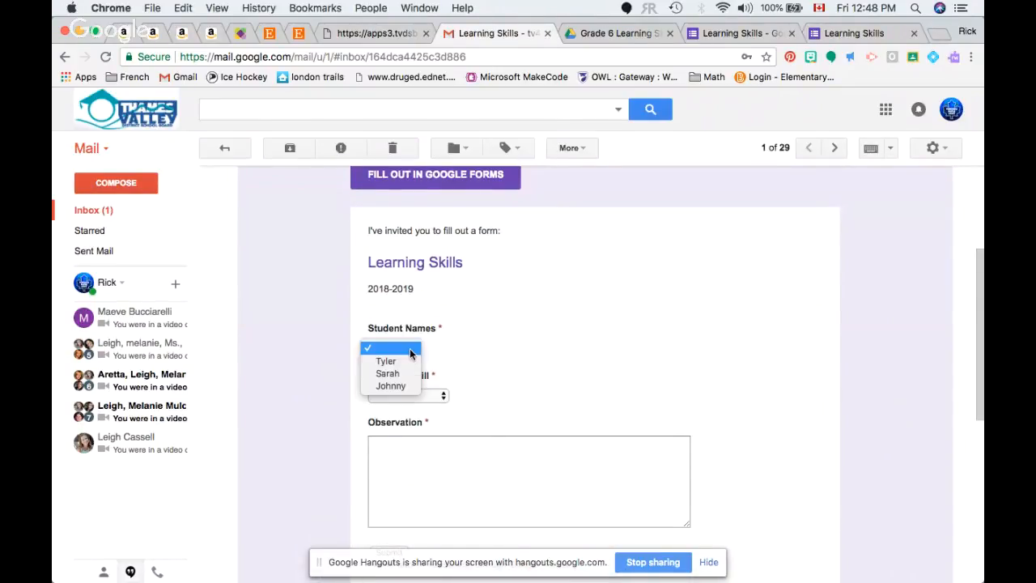
left_click(408, 362)
left_click(409, 395)
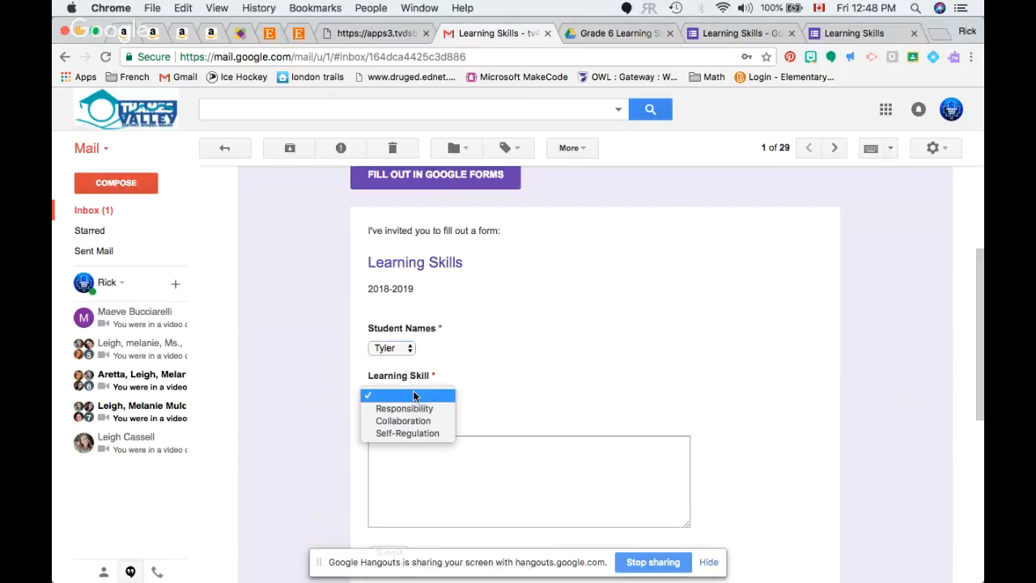
left_click(415, 408)
Write an observation about completing all his work and helping others, then submit
left_click(402, 469)
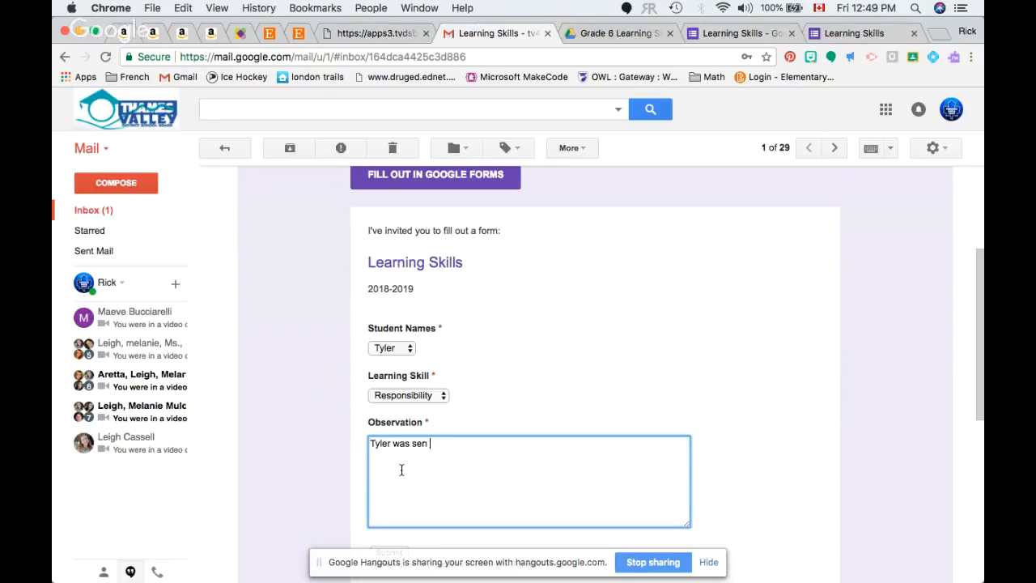
type("Tyler was sen")
type("completing")
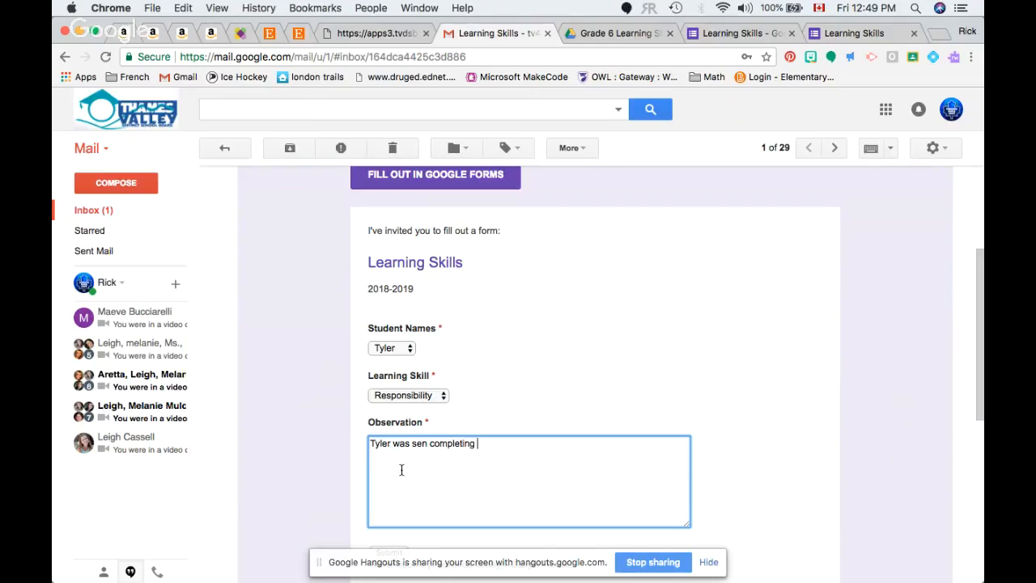
type("all of his work and helping others when he was done")
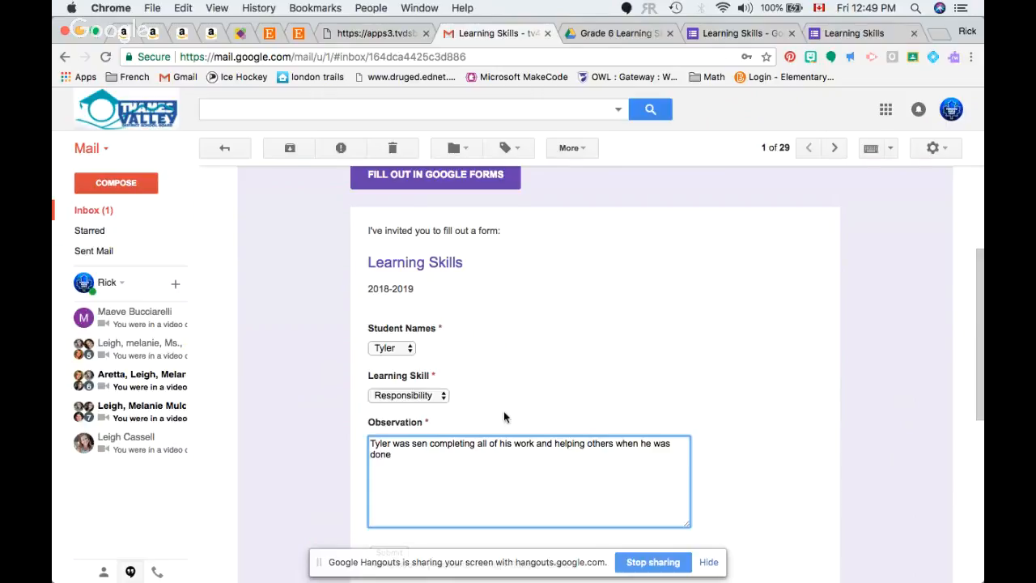
scroll(638, 463, "down", 3)
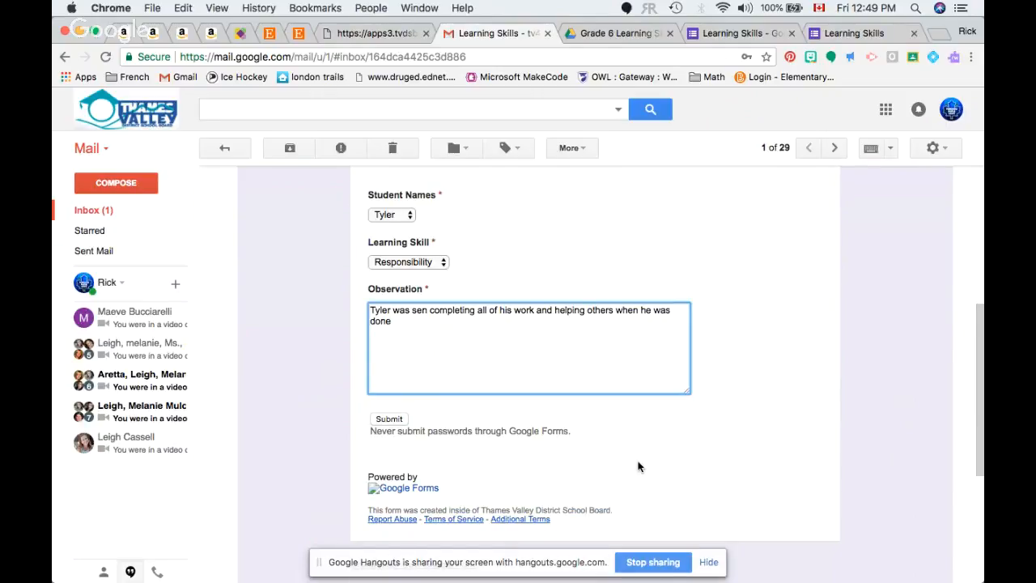
left_click(392, 420)
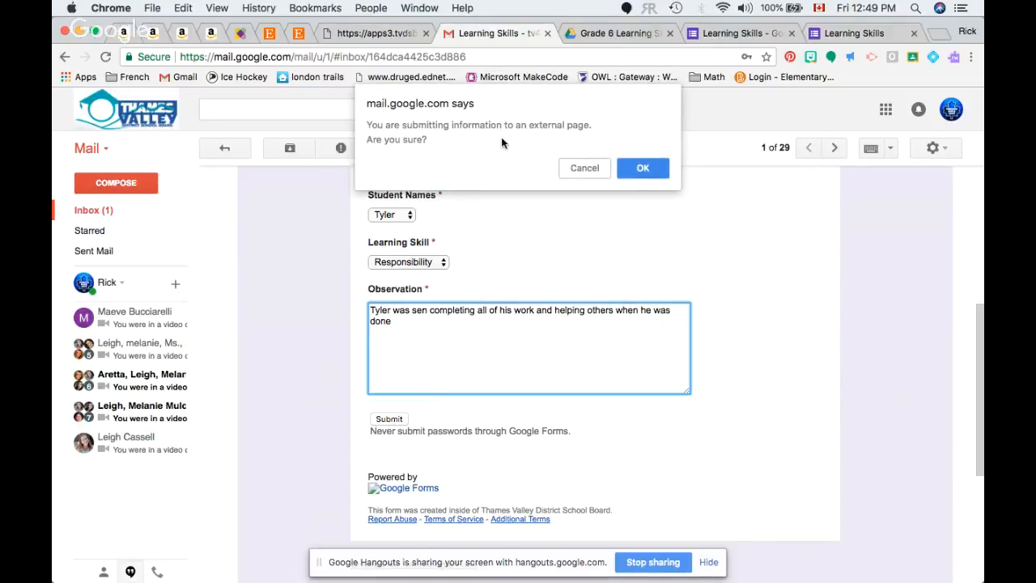
left_click(643, 168)
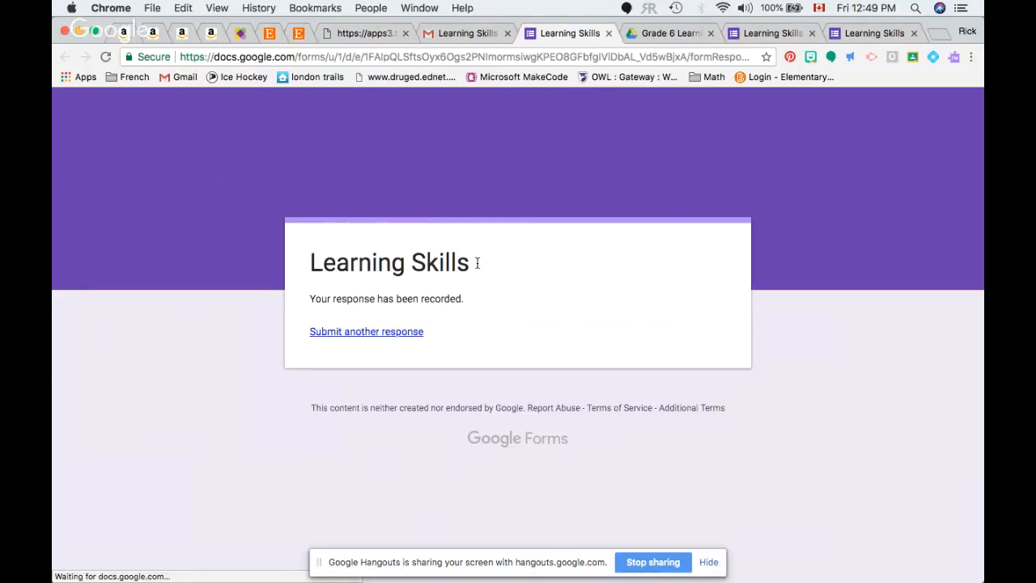
Start a fresh response, choosing the second student and Collaboration as the learning skill
left_click(400, 332)
left_click(370, 397)
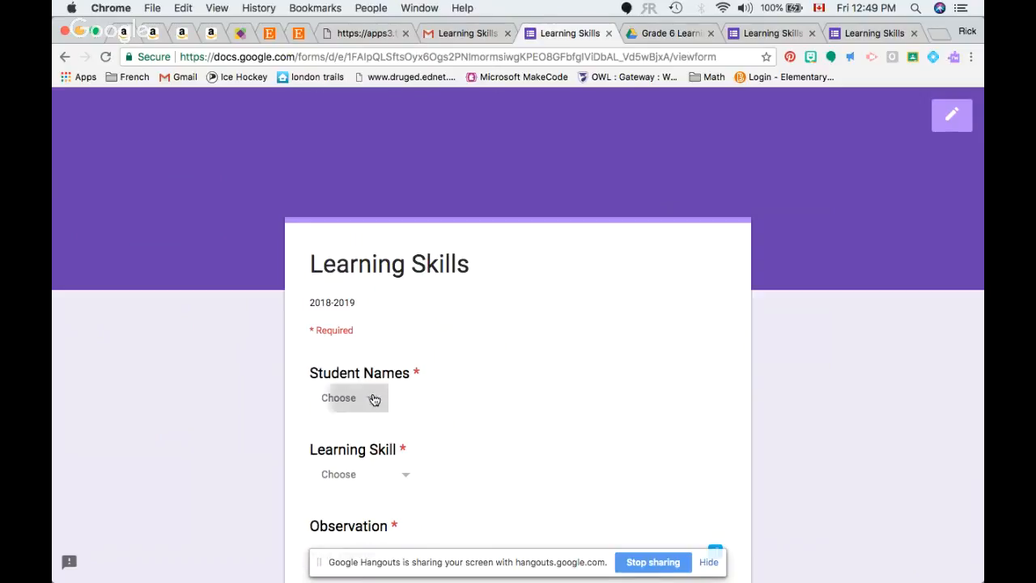
left_click(351, 476)
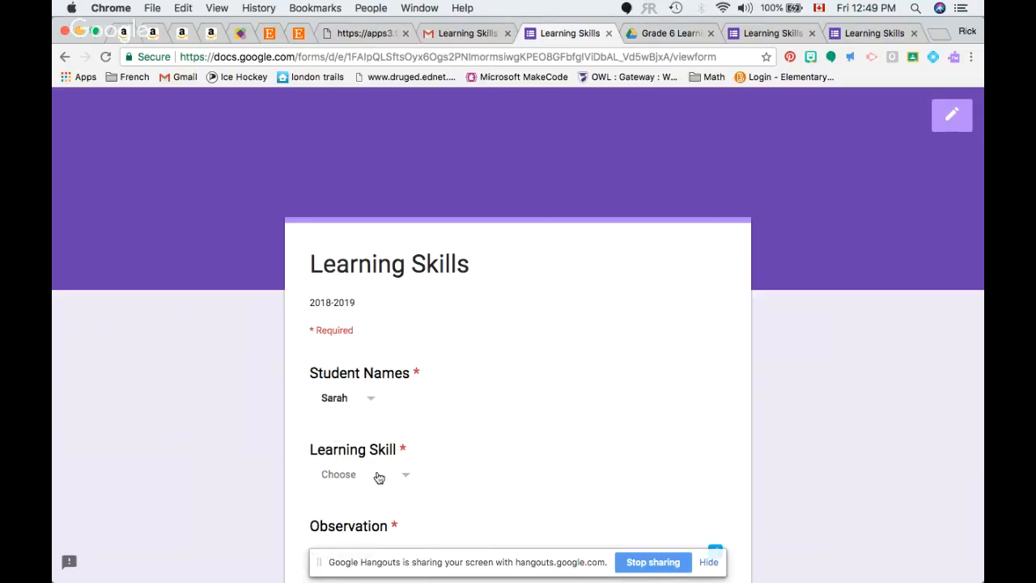
left_click(377, 477)
left_click(382, 509)
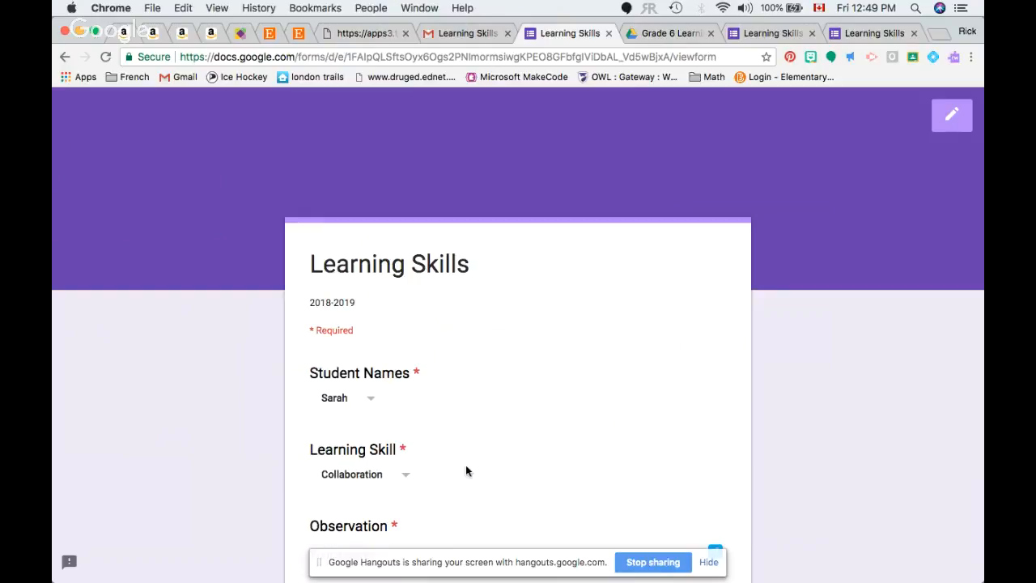
scroll(540, 445, "down", 3)
Write the observation about dividing up a group project and inviting a new student in, then submit
left_click(444, 425)
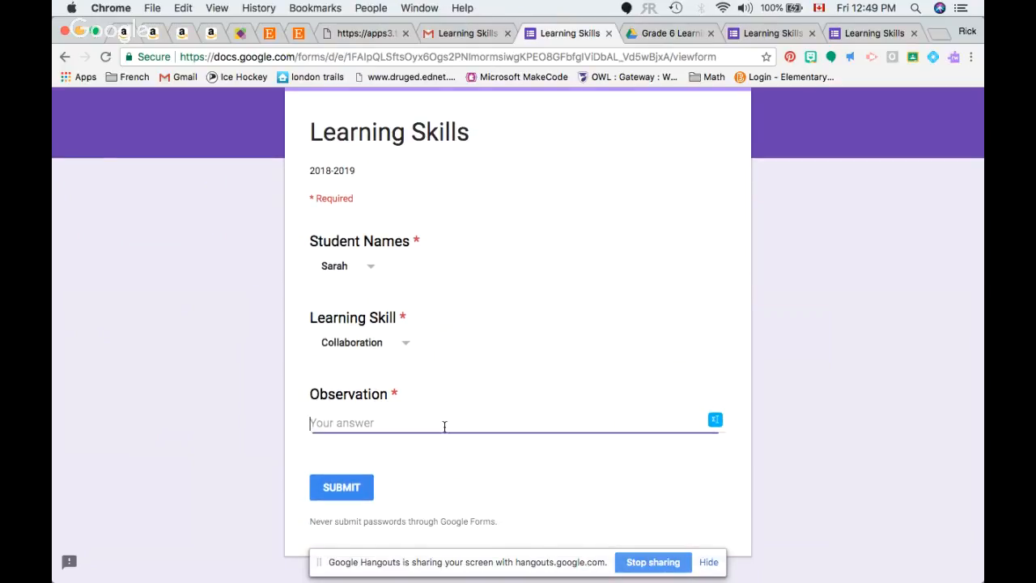
type("Sarah was ")
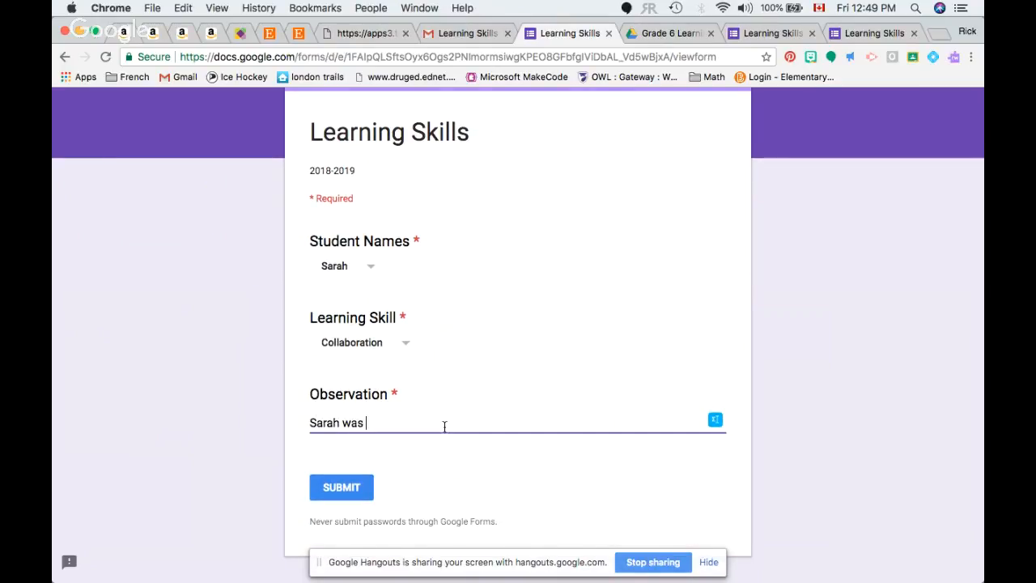
type("seen dividing up a group project and invitin")
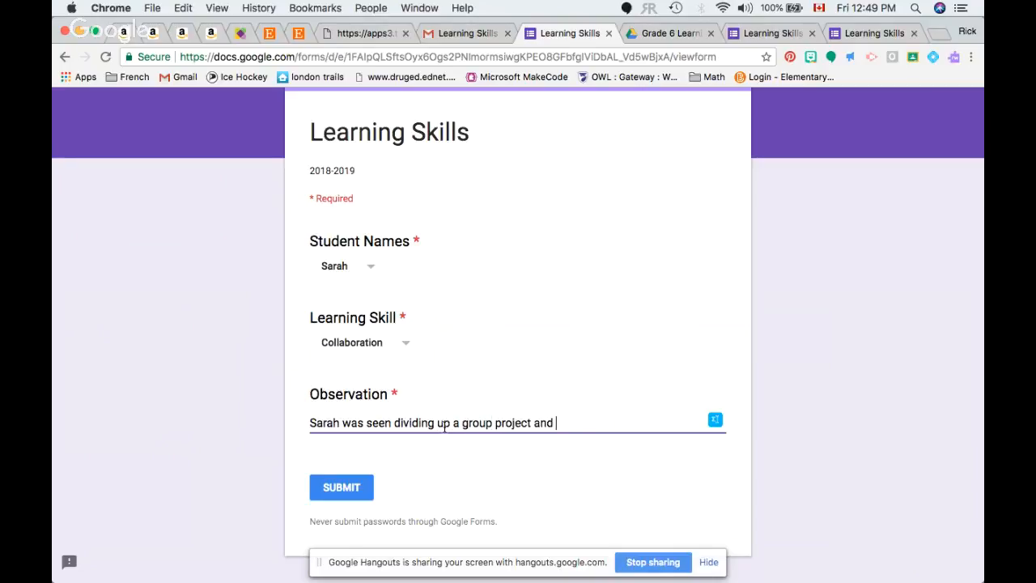
type("w s")
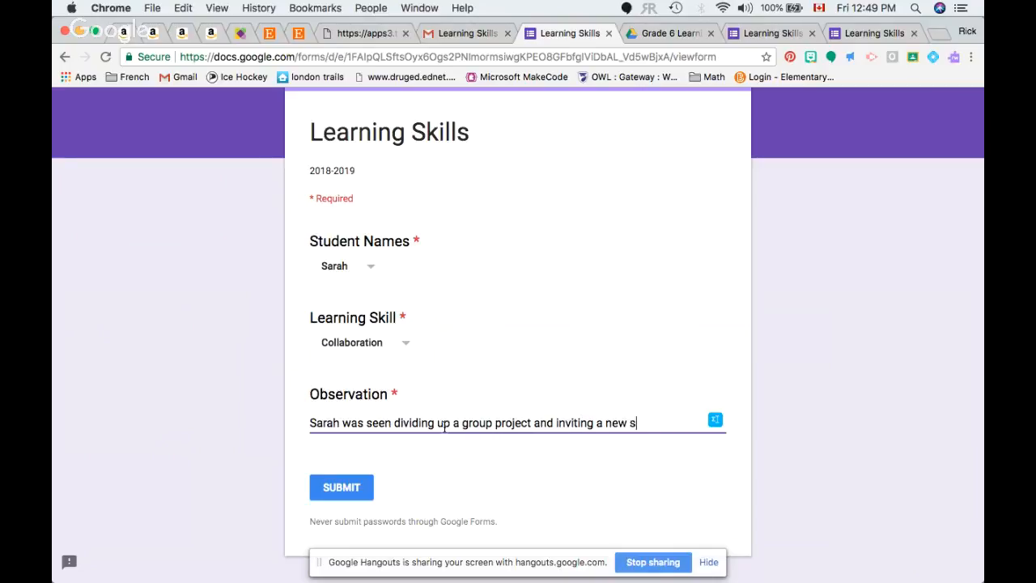
type("tudent to be apa")
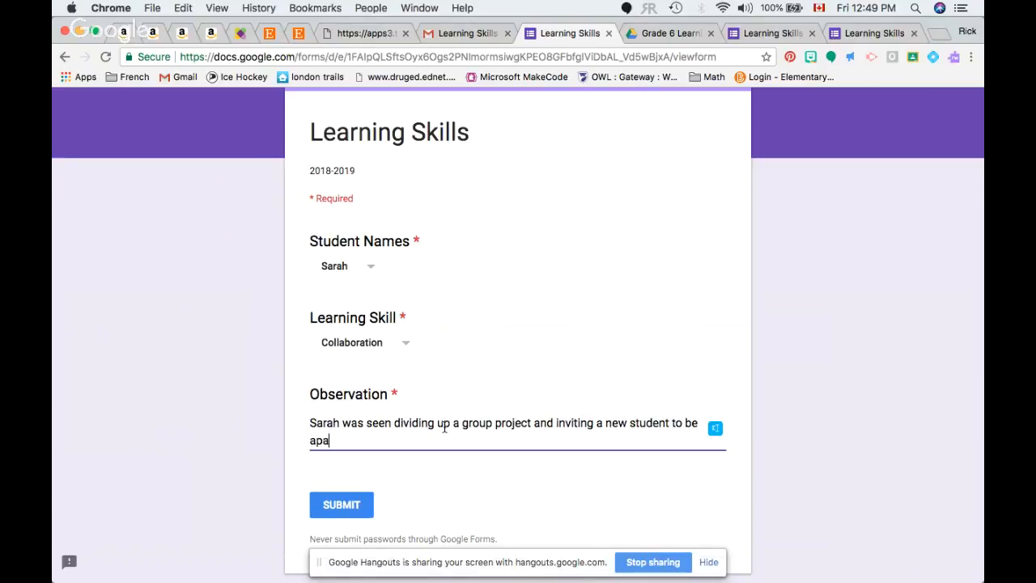
type("rt of her group")
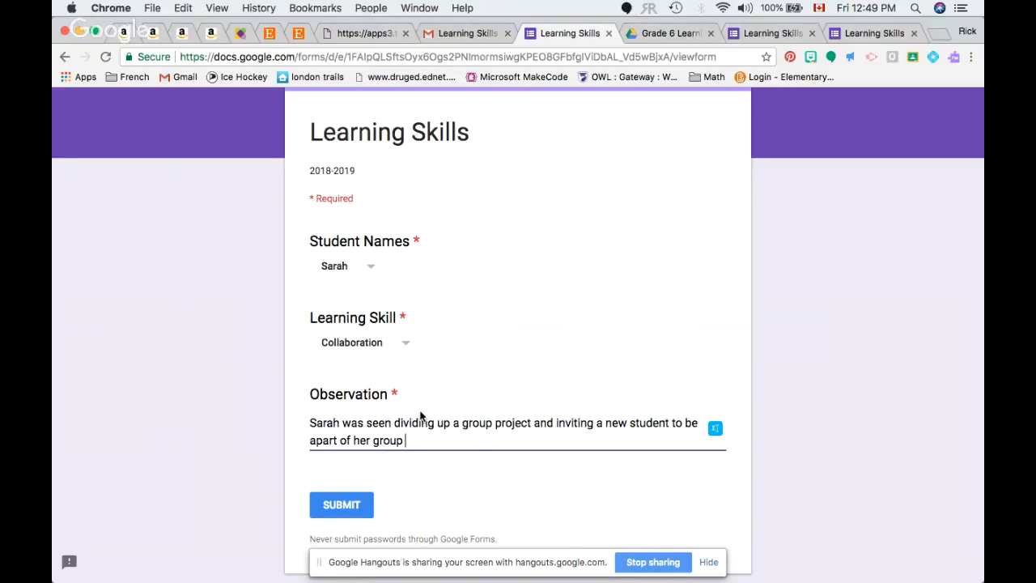
scroll(477, 454, "down", 2)
left_click(361, 459)
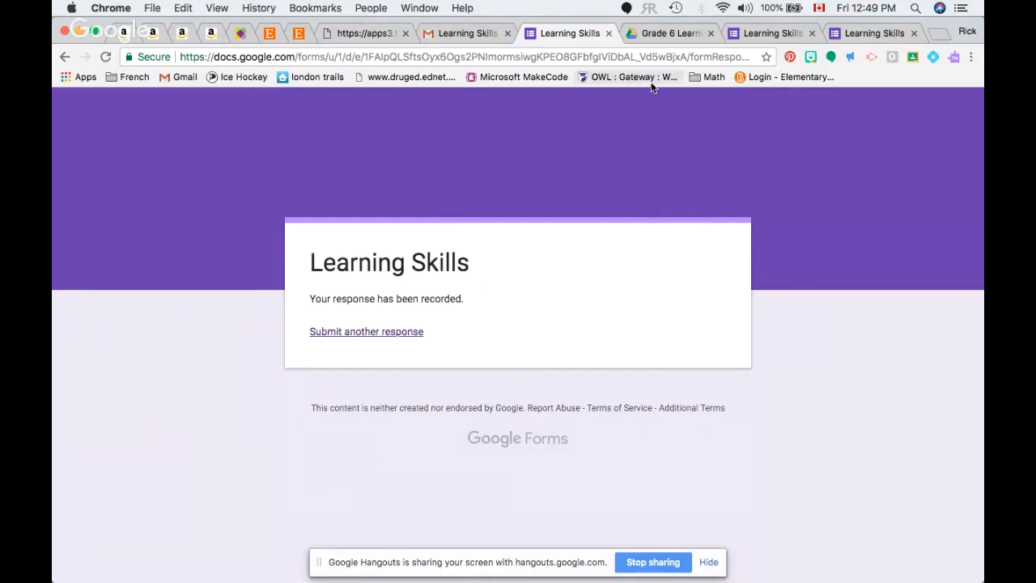
Open the form's Responses summary and scroll through the name and skill pie charts and observations
left_click(735, 31)
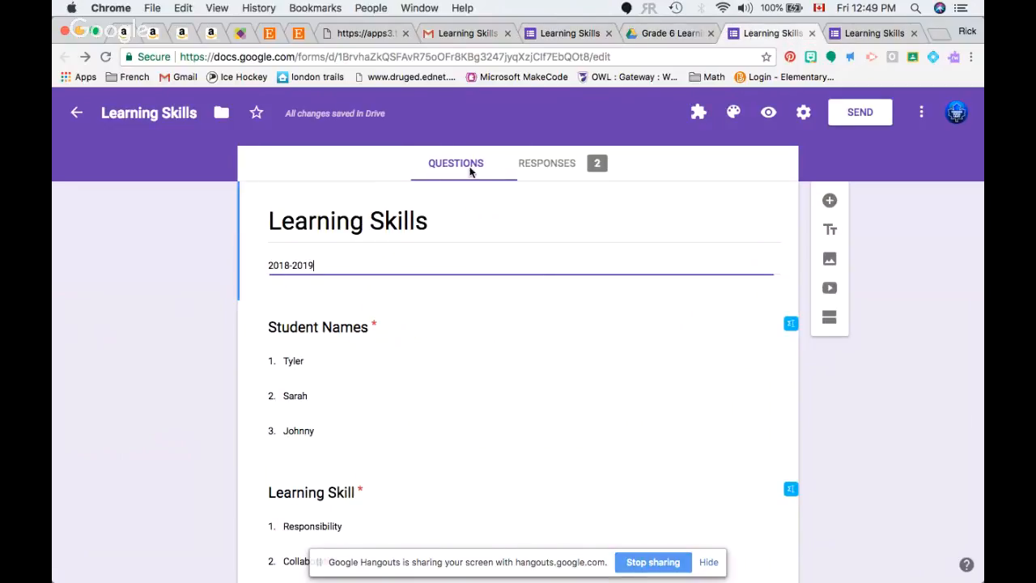
left_click(555, 165)
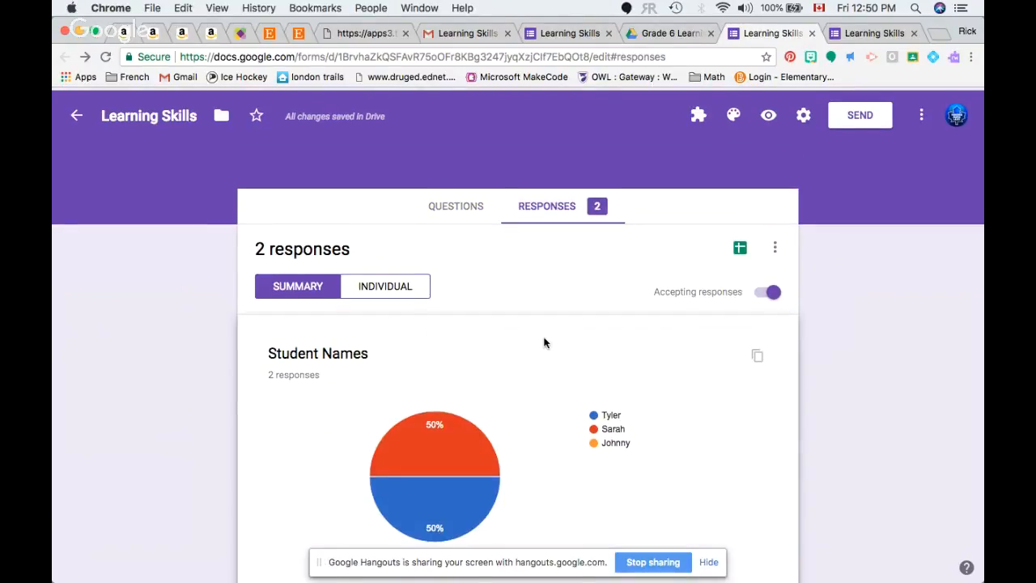
scroll(544, 342, "down", 3)
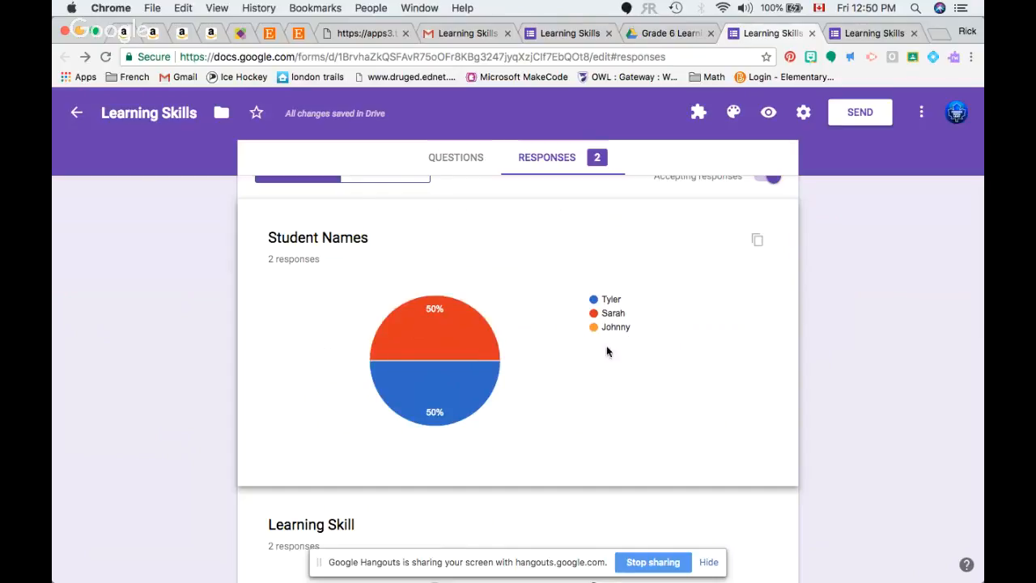
scroll(588, 397, "down", 2)
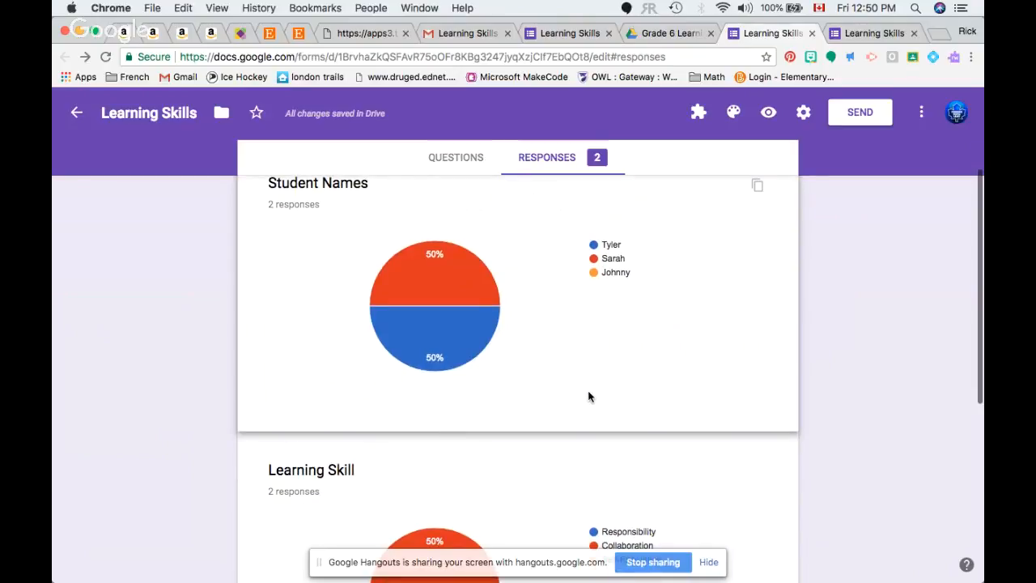
scroll(588, 396, "down", 5)
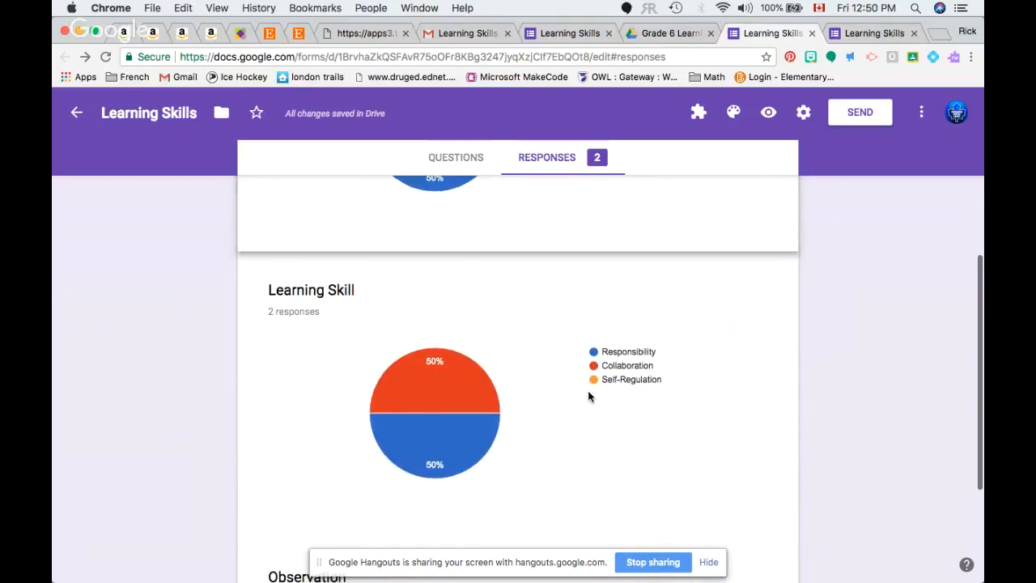
scroll(606, 340, "down", 2)
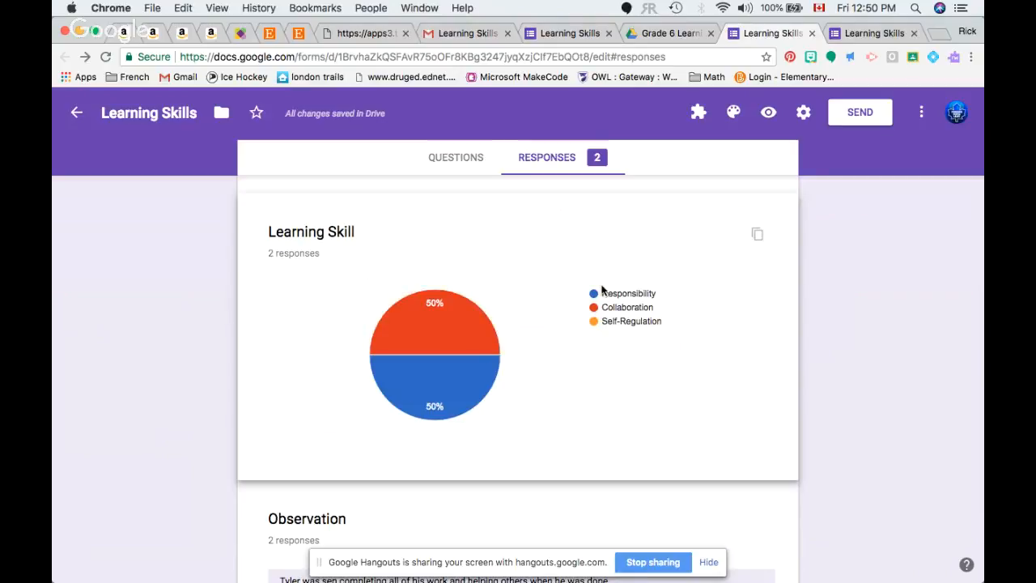
scroll(559, 316, "down", 4)
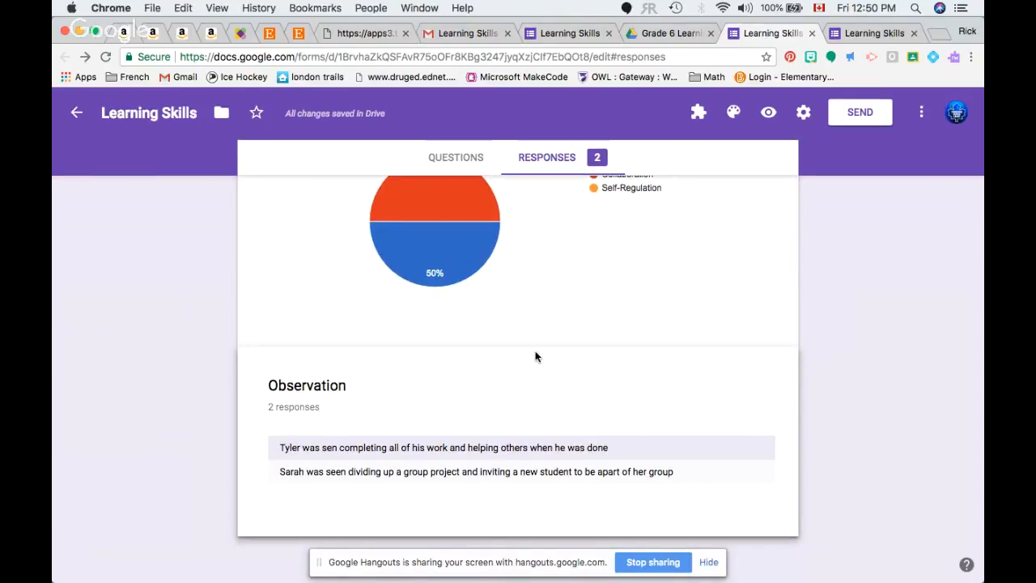
Switch to the Individual view to see the responses one at a time, starting at 1 of 2
scroll(537, 353, "up", 8)
scroll(535, 357, "up", 5)
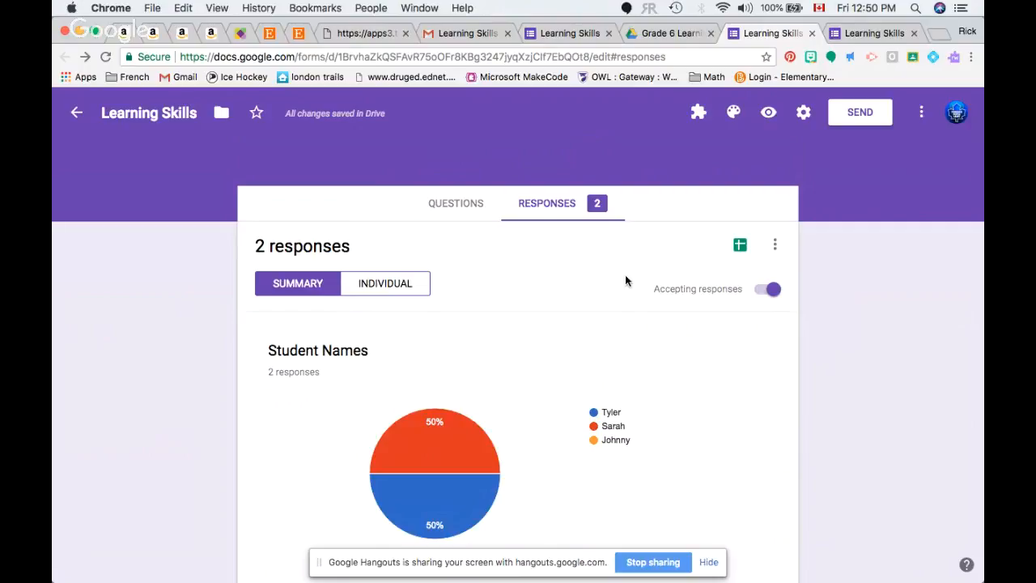
left_click(394, 285)
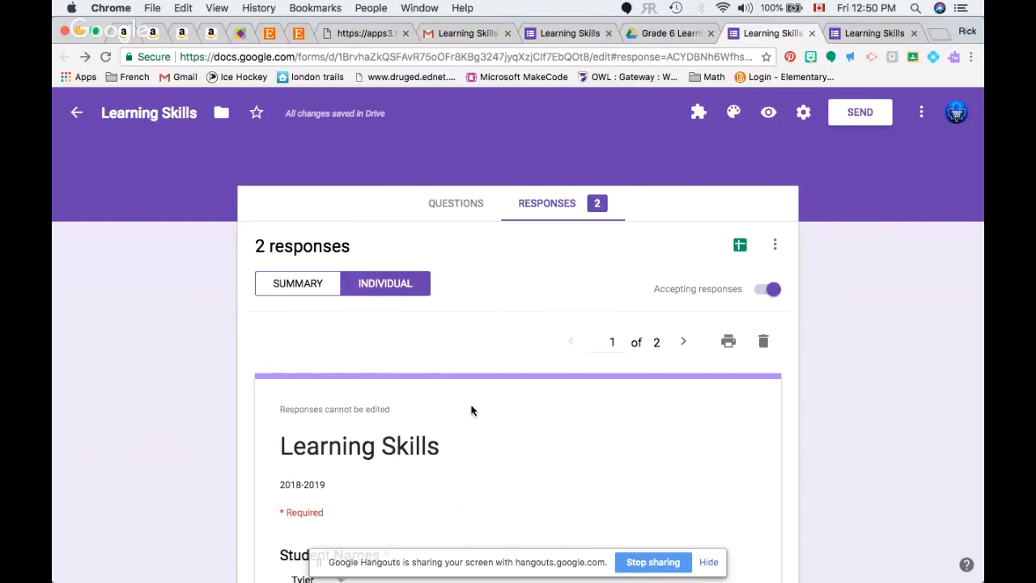
Link the responses to a new Learning Skills (Responses) spreadsheet in Google Sheets
scroll(472, 411, "down", 5)
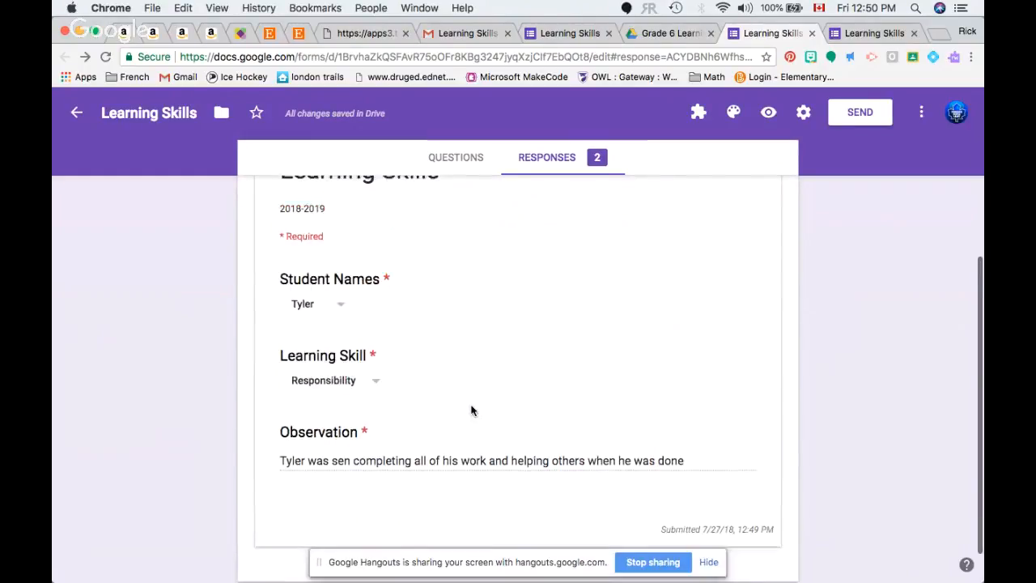
scroll(472, 410, "up", 5)
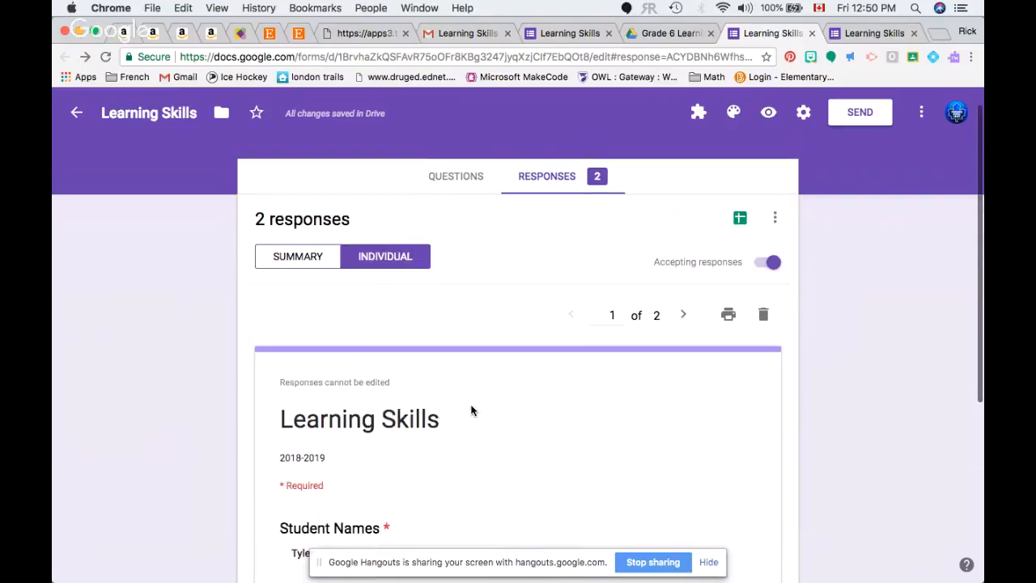
left_click(741, 223)
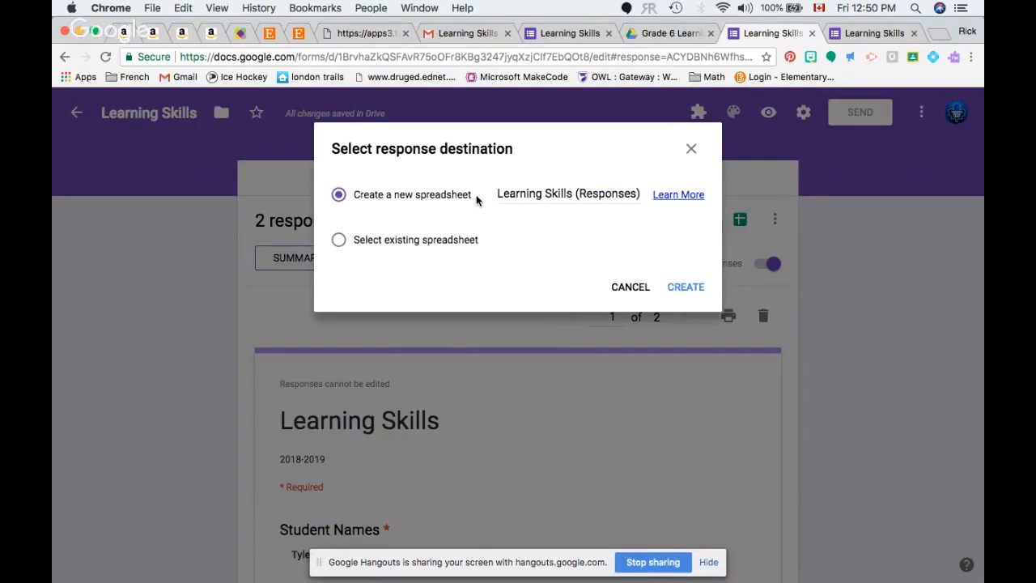
left_click(686, 288)
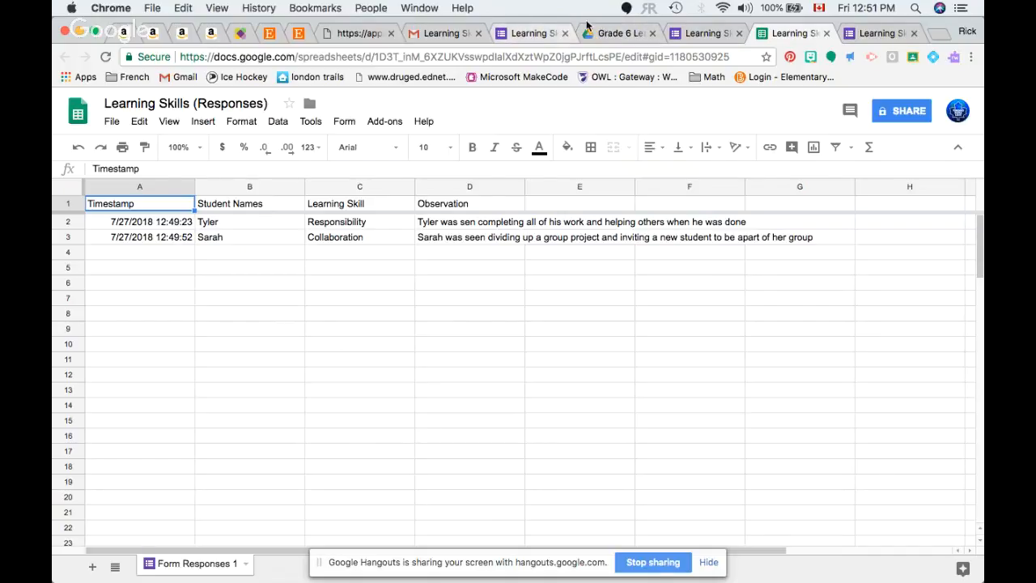
Flip through the emailed form, confirmation page, Drive folder and responses, ending on the response spreadsheet
left_click(455, 33)
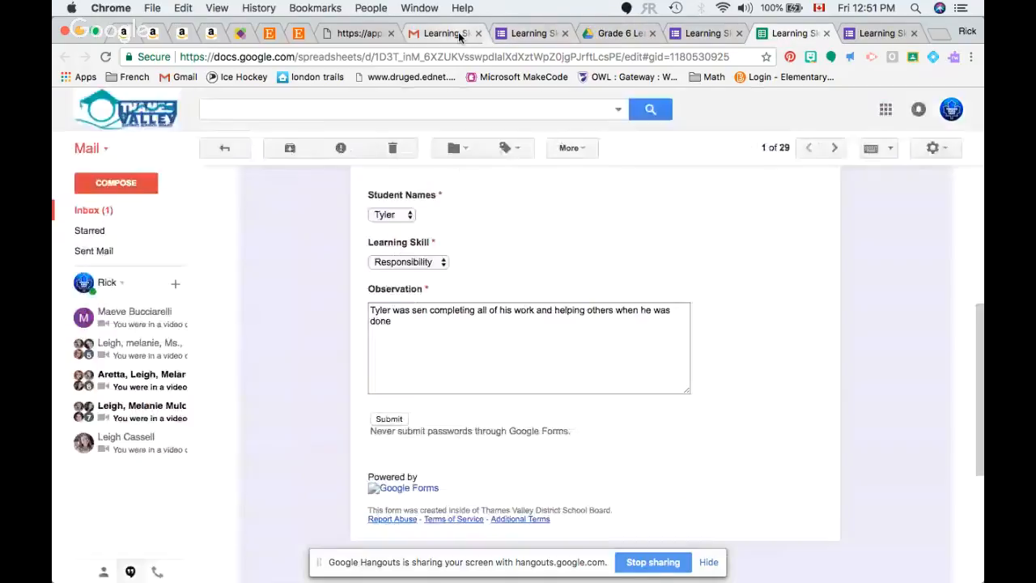
left_click(522, 33)
left_click(619, 33)
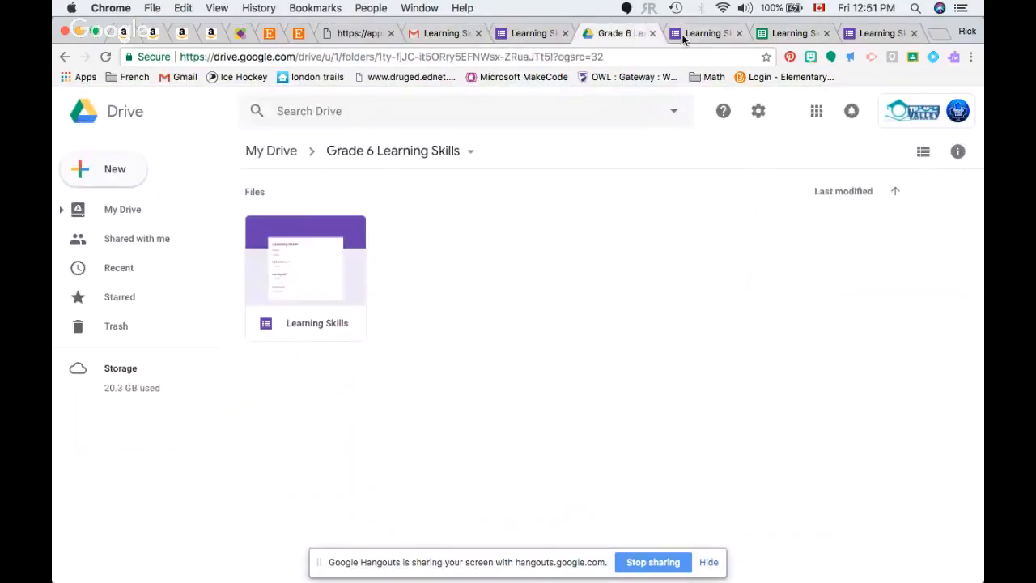
left_click(701, 32)
left_click(783, 36)
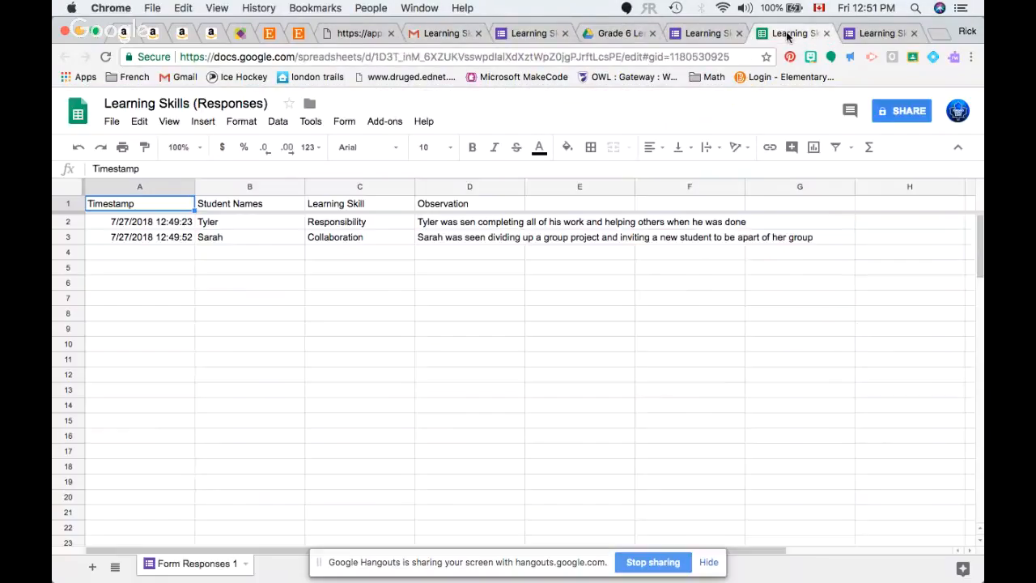
Review the open windows in Mission Control, restore the response spreadsheet, then stop Hangouts screen sharing
key("ctrl+Up")
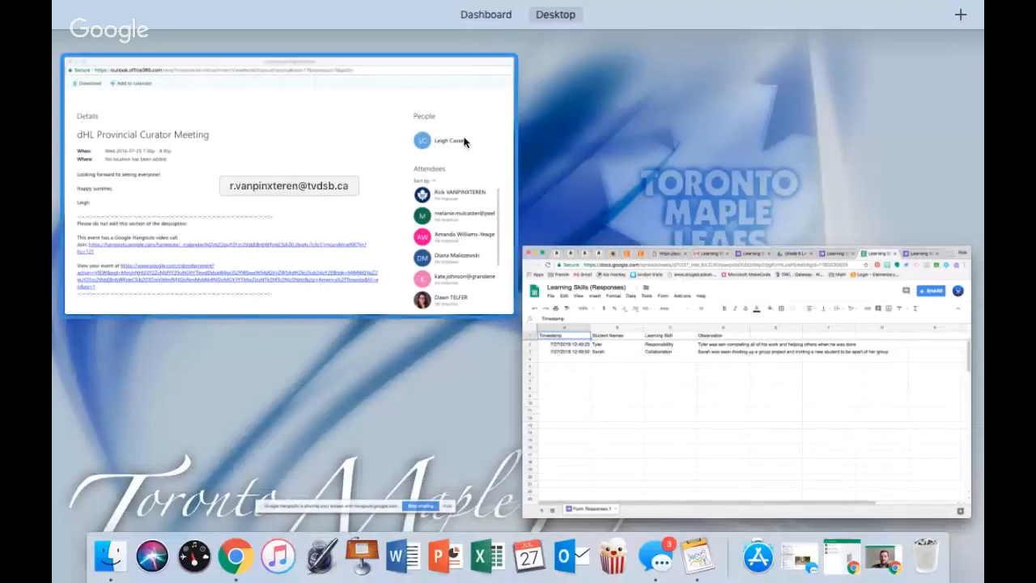
left_click(603, 302)
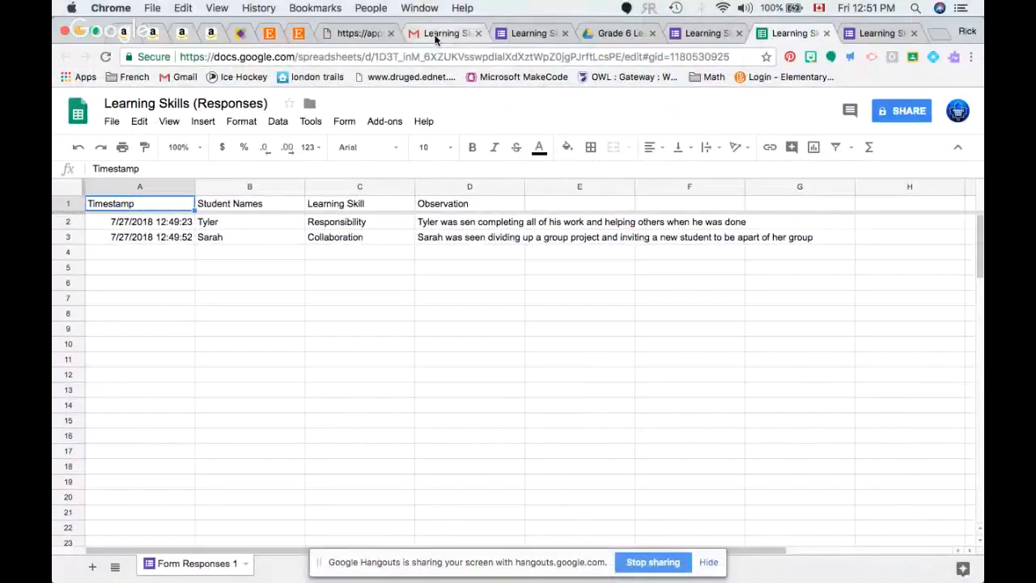
left_click(353, 35)
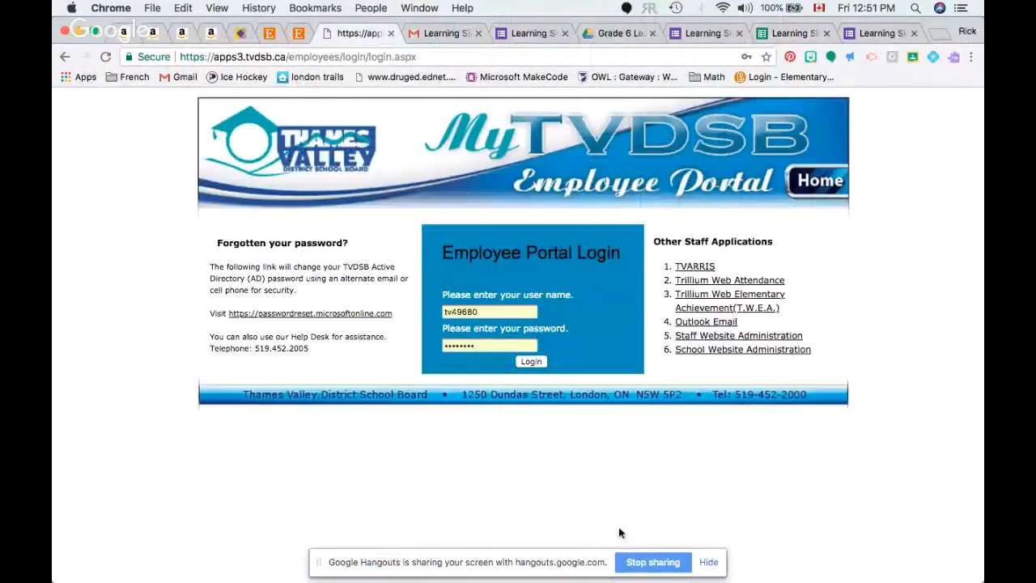
left_click(646, 567)
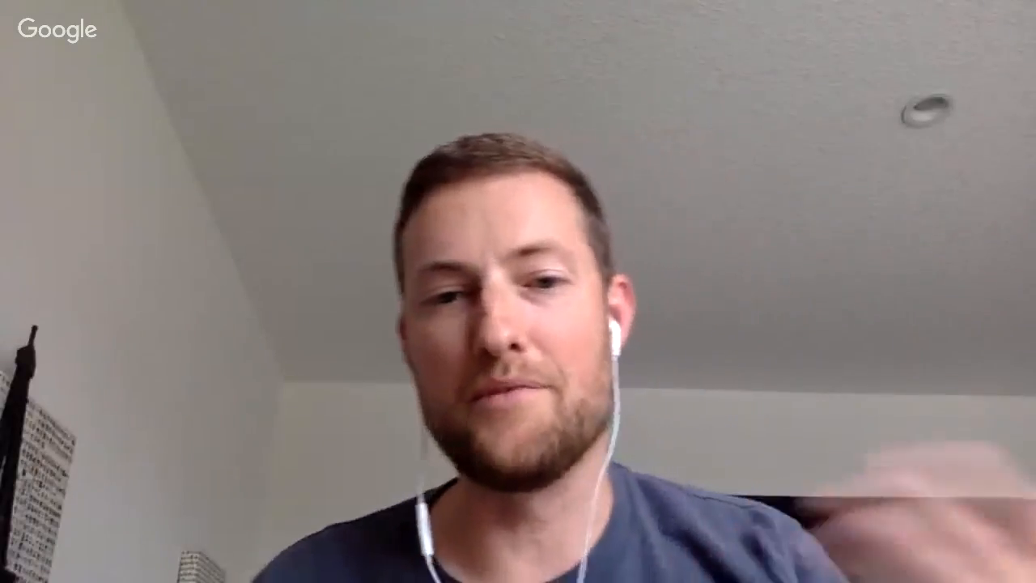